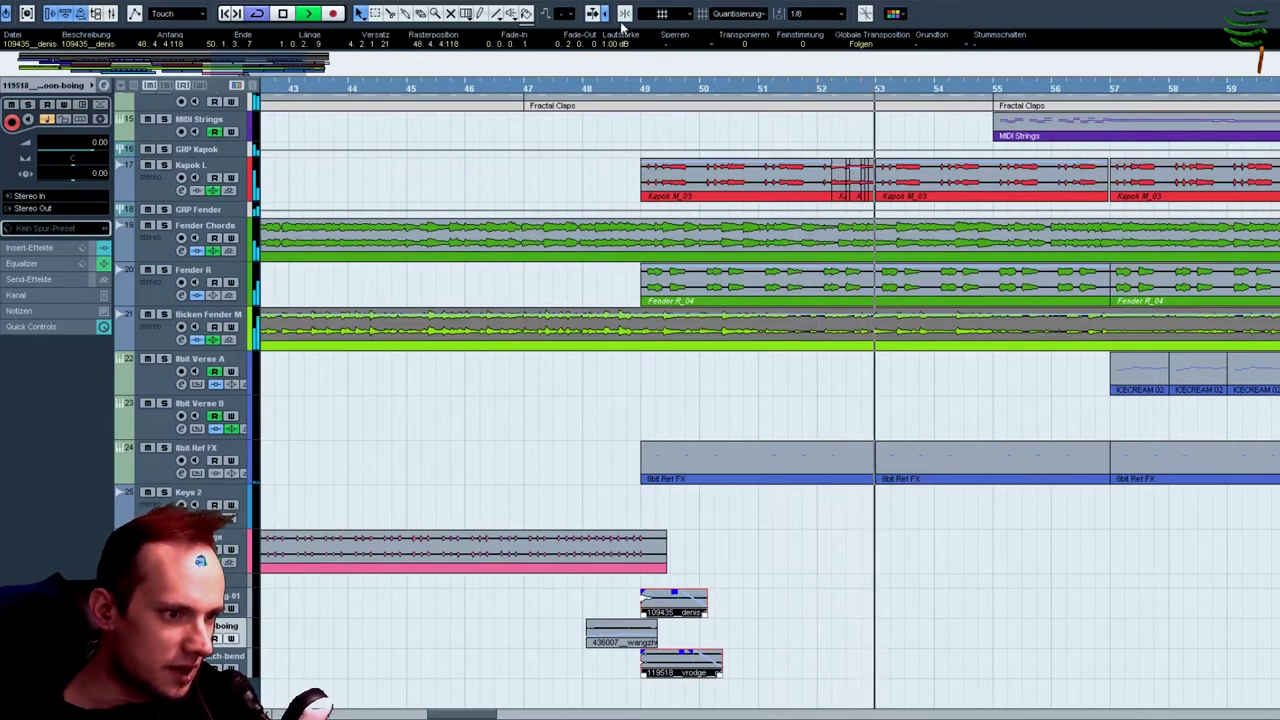
# Listen to the three cartoon bounce and boing clips around bars 48 to 50 in close-up.
pyautogui.click(568, 125)
pyautogui.press('h')
pyautogui.press('h')
pyautogui.click(571, 623)
pyautogui.press('h')
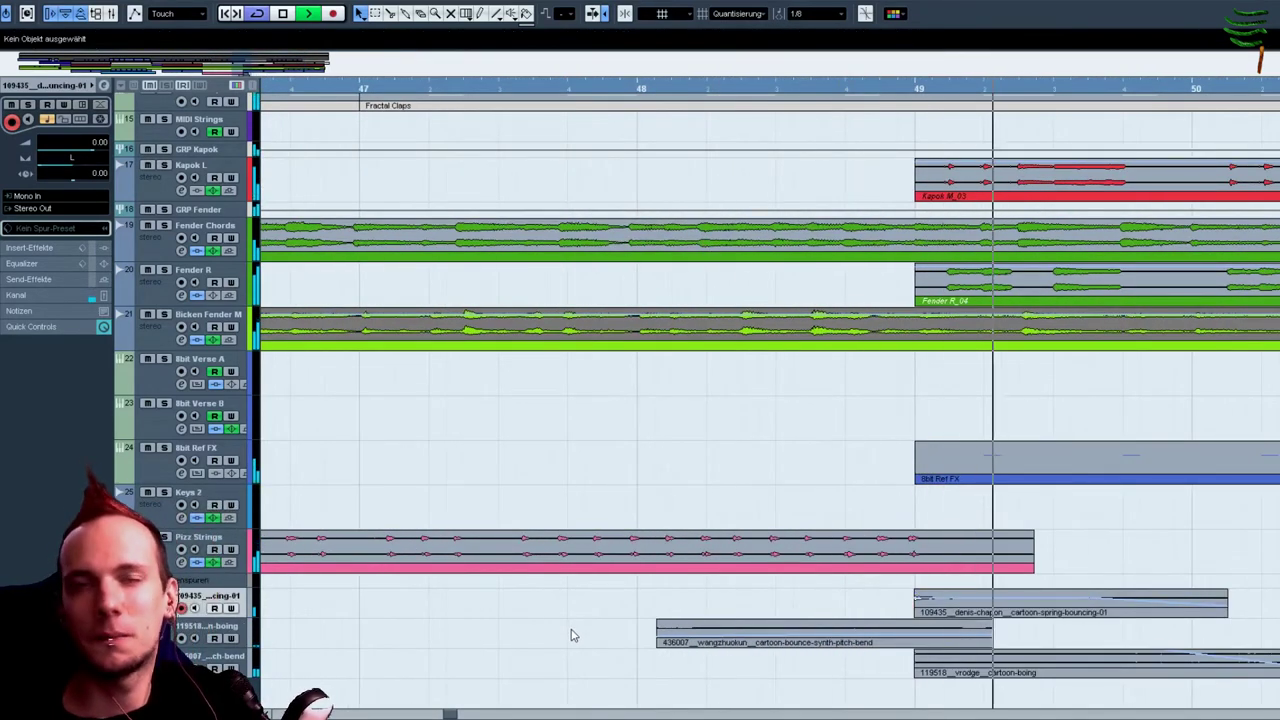
# Solo the Kapok group with its Kapok L track and play it from bar 49.
pyautogui.moveTo(208, 65); pyautogui.dragTo(378, 73)
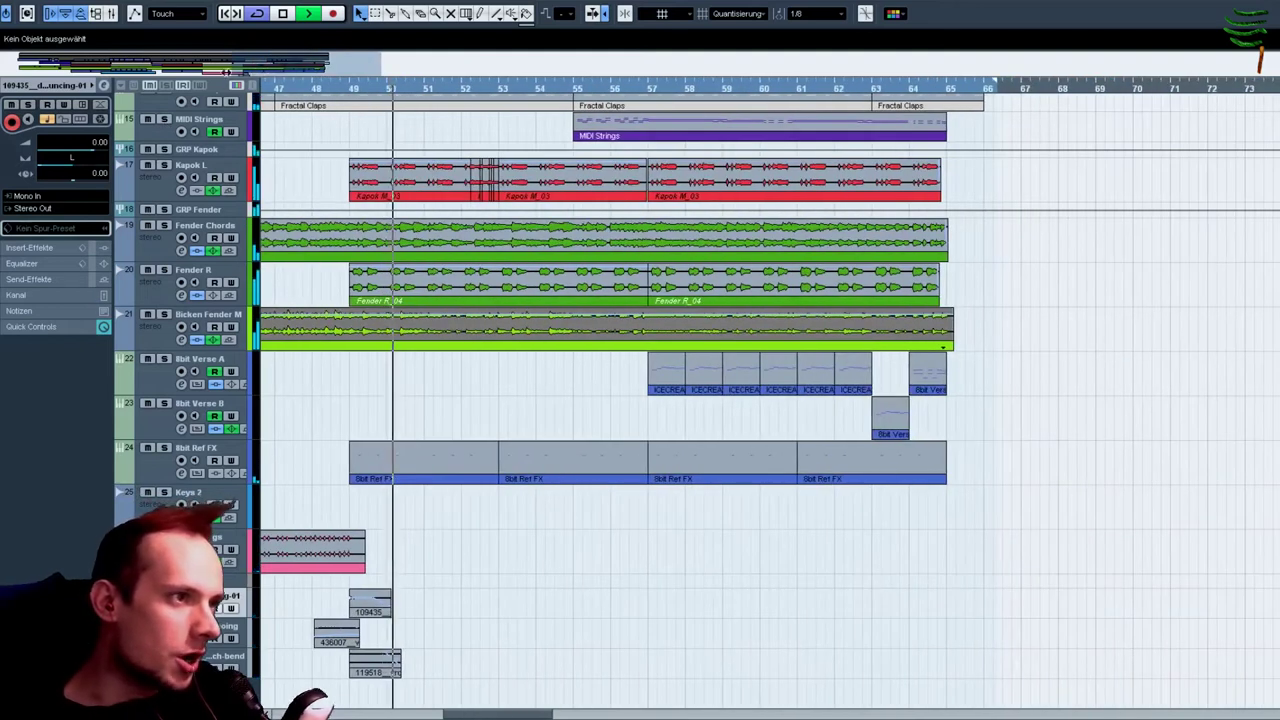
pyautogui.scroll(5, 650, 300)
pyautogui.click(662, 93)
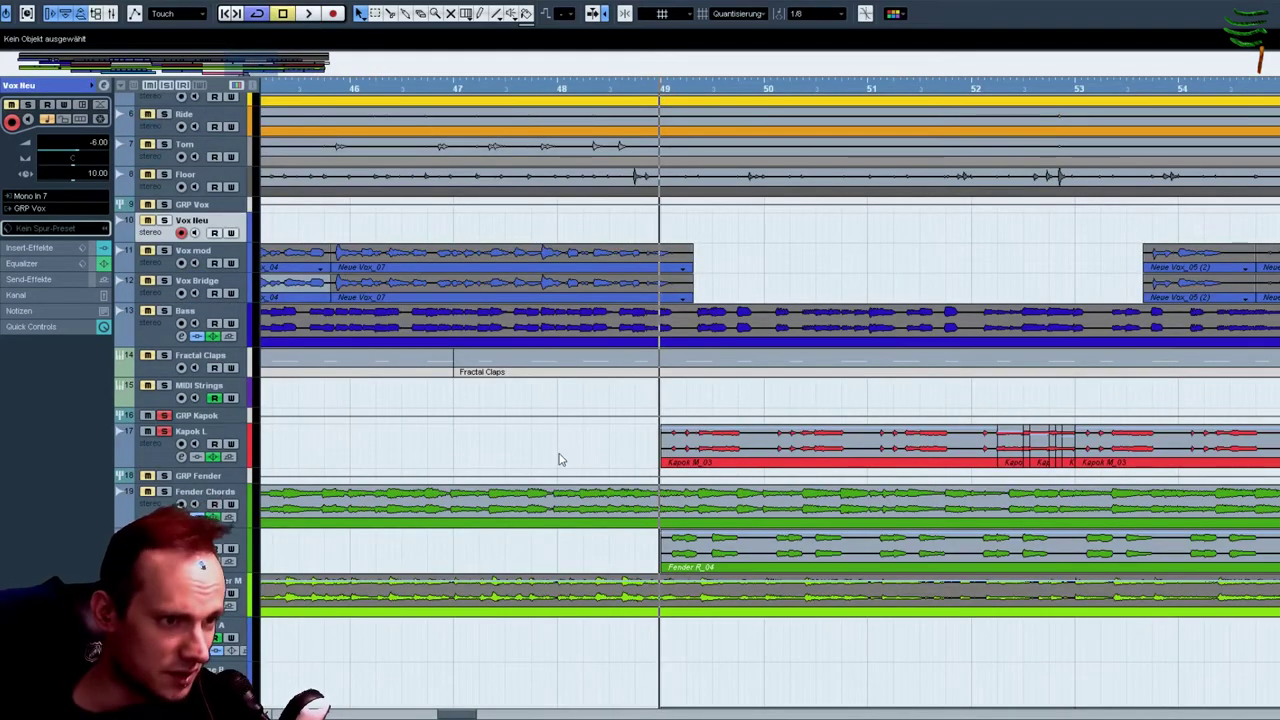
pyautogui.press('space')
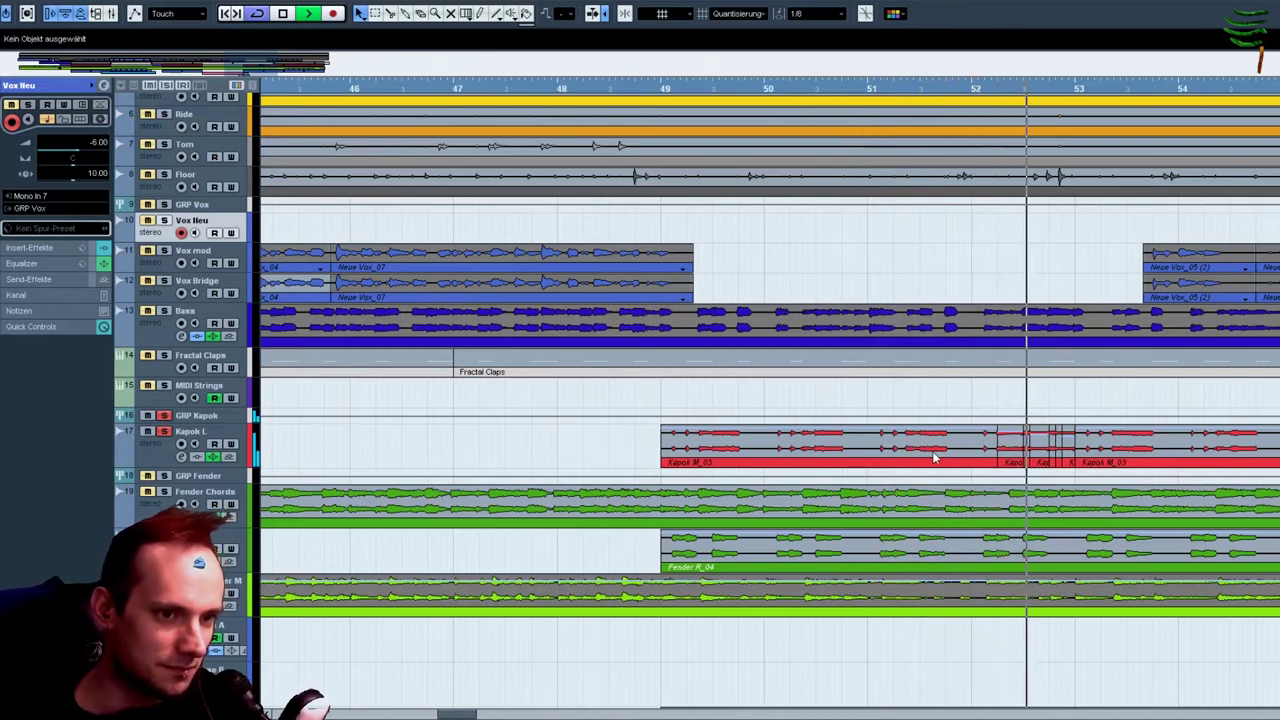
# Play the chopped Kapok L clips after bar 52 both soloed and in the full mix.
pyautogui.scroll(6, 979, 222)
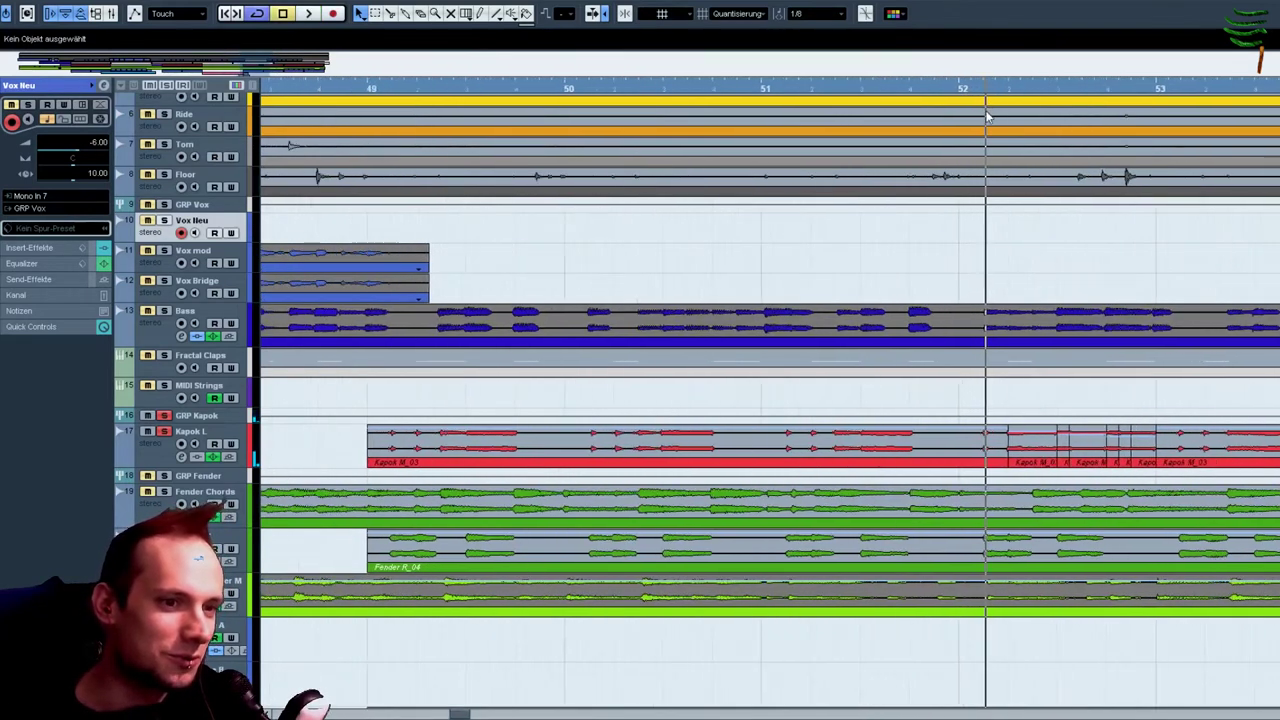
pyautogui.press('space')
pyautogui.press('space')
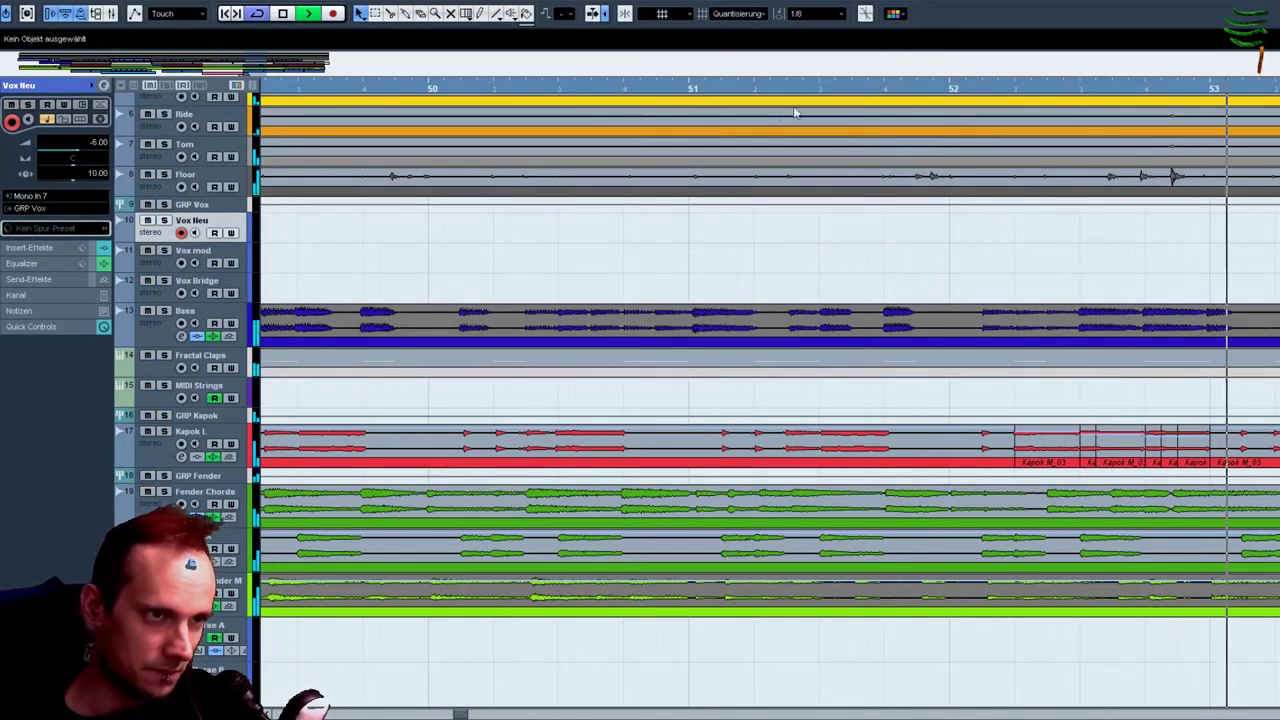
# Show the whole arrangement and play the song from just before bar 5.
pyautogui.press('space')
pyautogui.hotkey('shift', 'f')
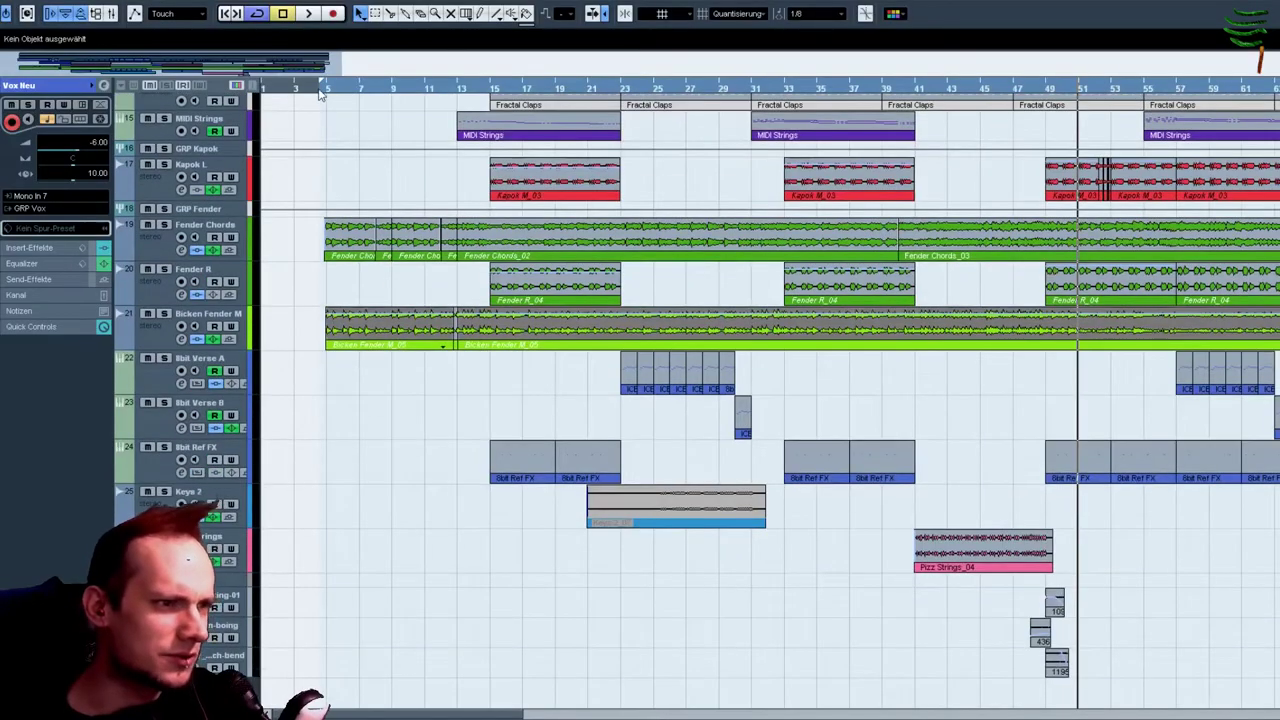
pyautogui.click(320, 90)
pyautogui.press('space')
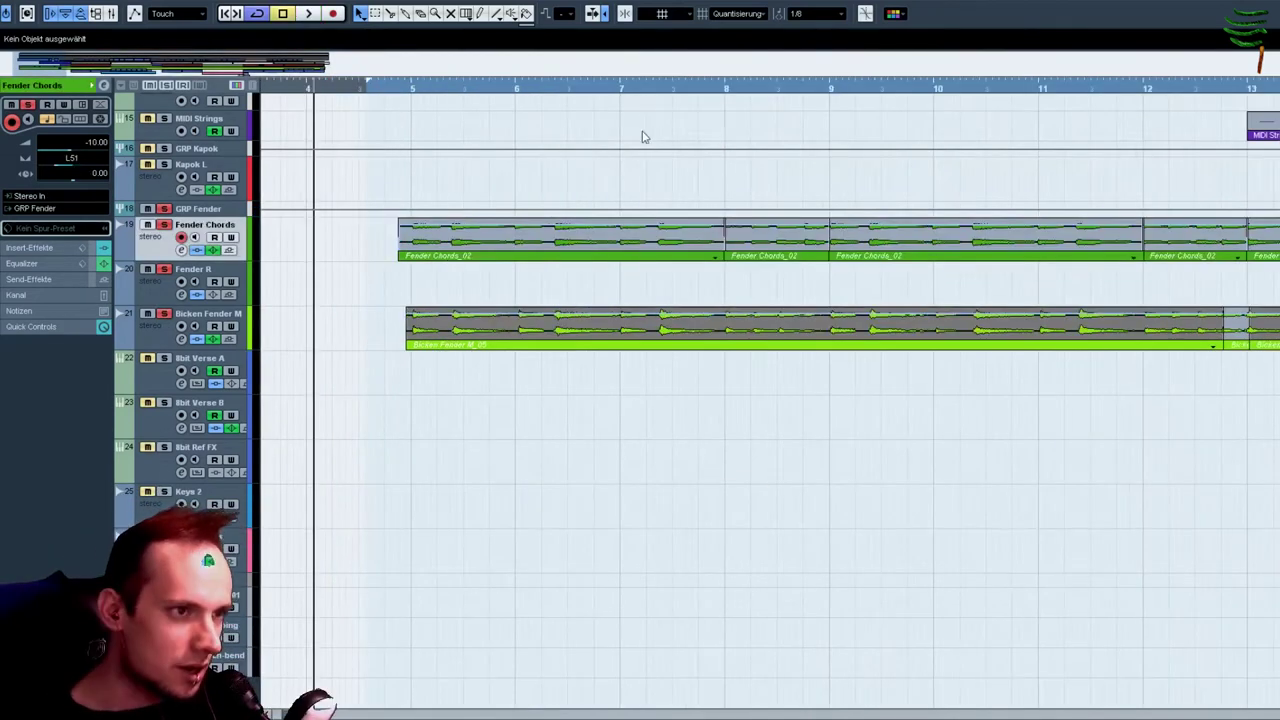
# Examine the clip joins on the soloed Fender Chords track and play its intro together with Bicken Fender M.
pyautogui.moveTo(628, 95); pyautogui.dragTo(884, 262)
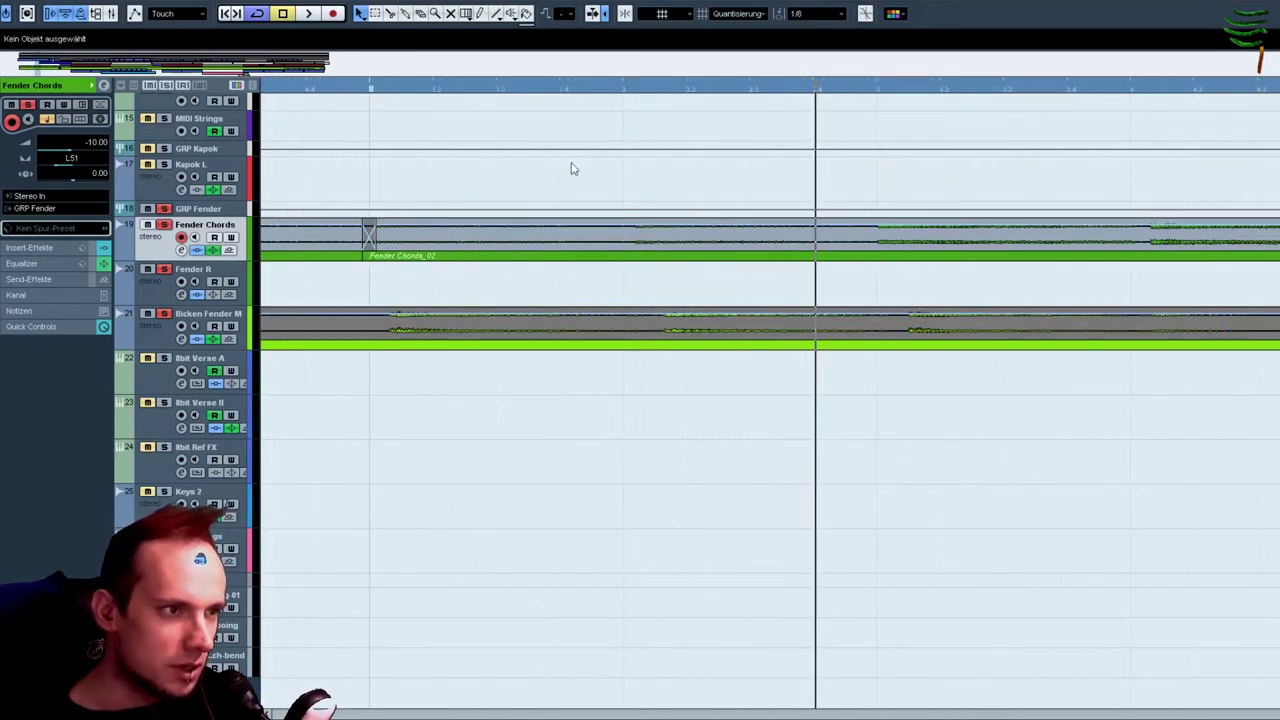
pyautogui.hotkey('shift', 'f')
pyautogui.press('space')
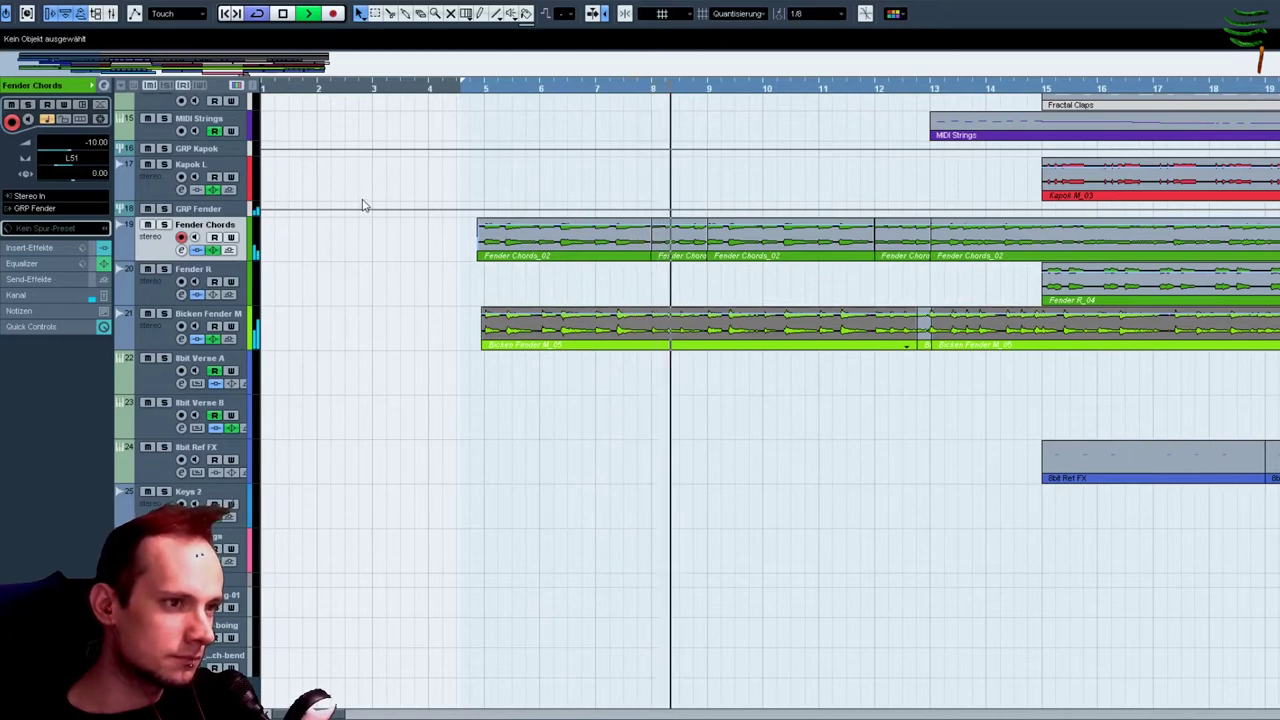
pyautogui.moveTo(663, 92); pyautogui.dragTo(655, 114)
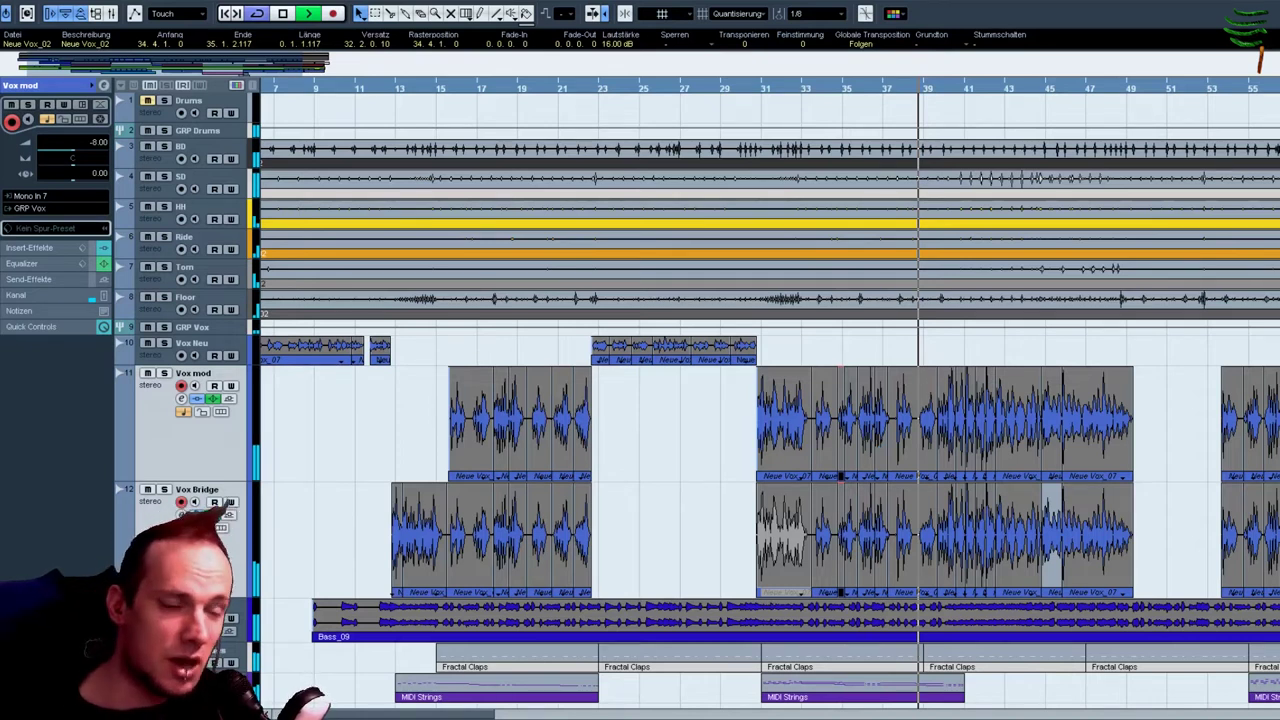
# Solo the GRP Vox group, play the Vox mod and Vox Bridge clips around bar 34 and show the group's insert effects.
pyautogui.press('space')
pyautogui.scroll(-10, 750, 422)
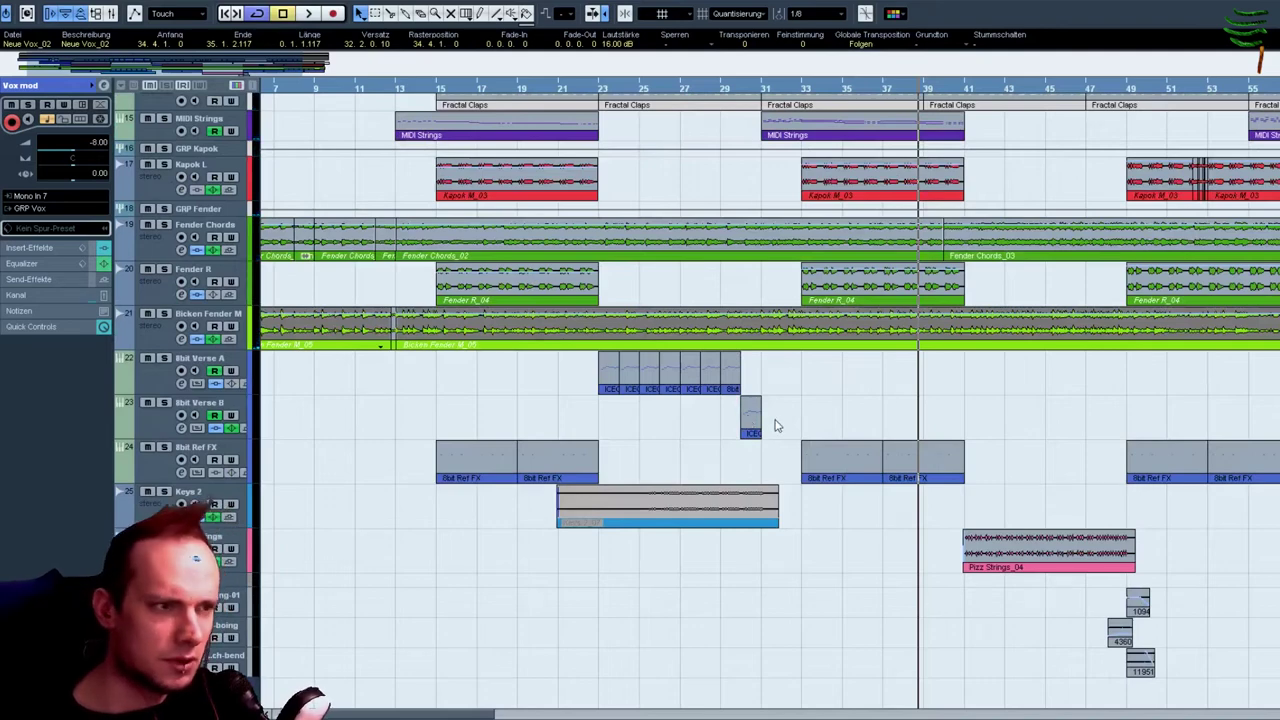
pyautogui.scroll(10, 820, 446)
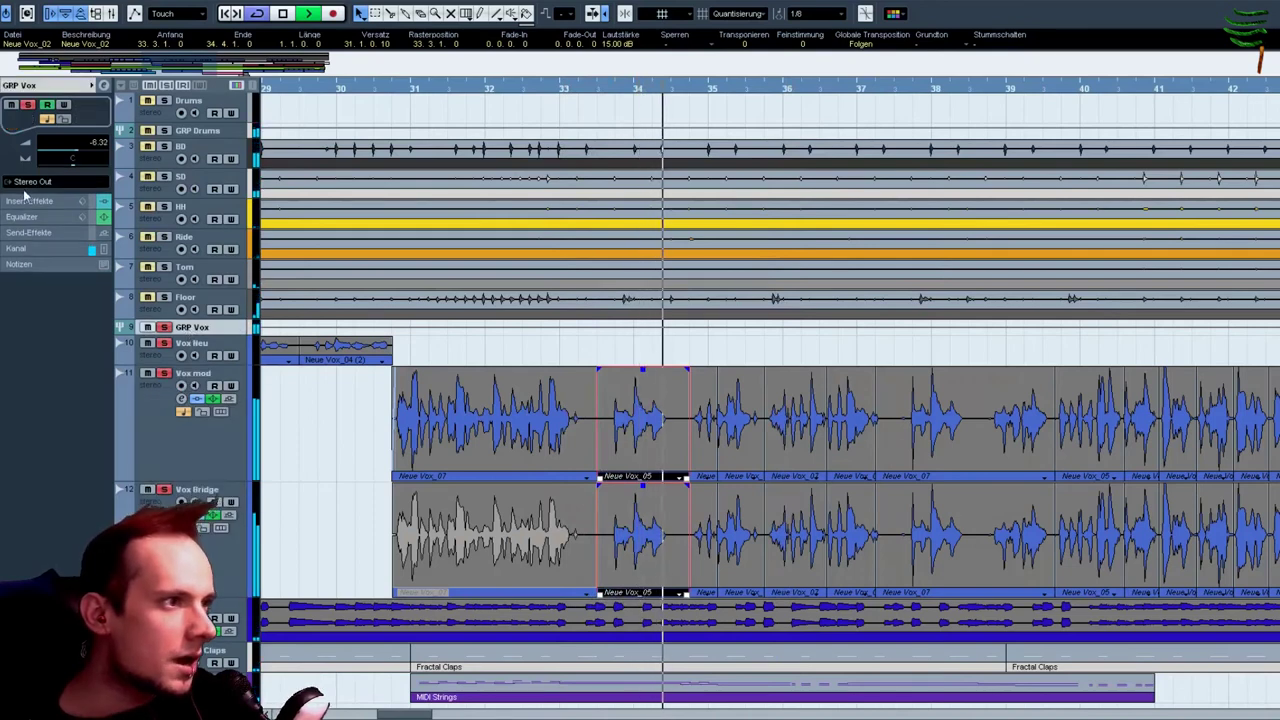
pyautogui.click(28, 200)
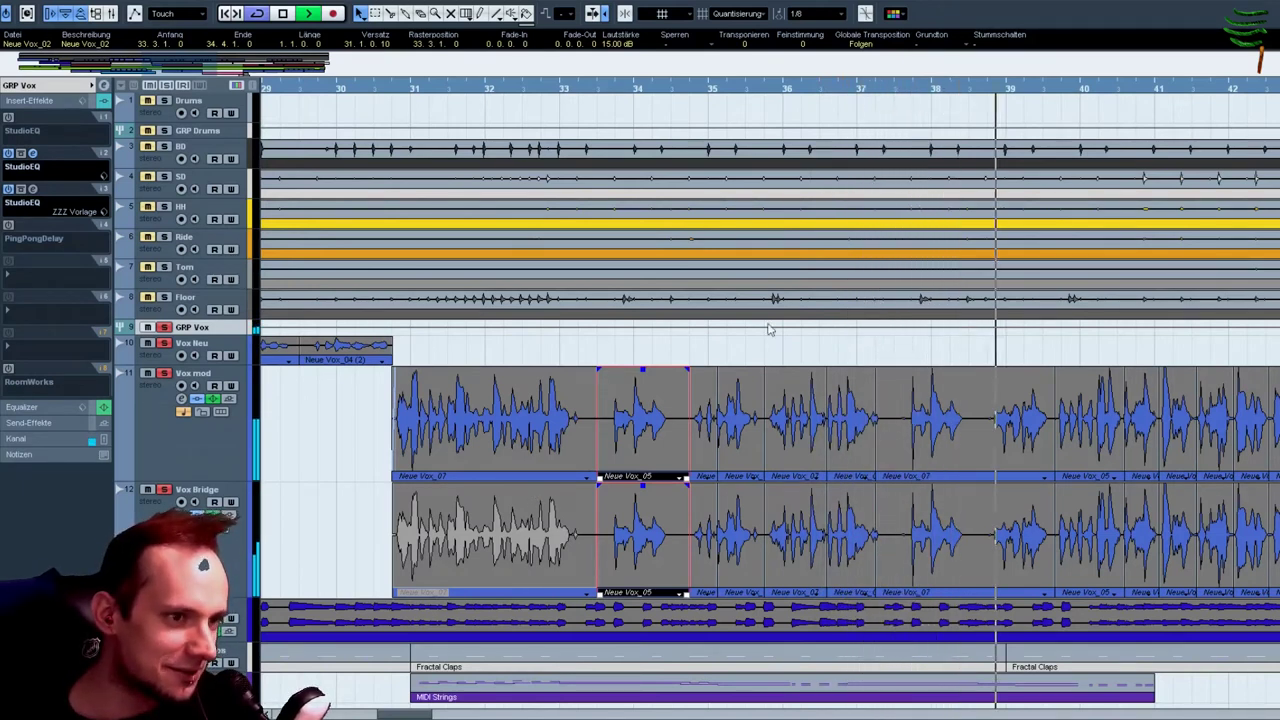
# Play the Vox Bridge opening near bar 13 and the doubled vocal clips around bars 34 to 36 in the full mix.
pyautogui.moveTo(510, 495); pyautogui.dragTo(575, 570)
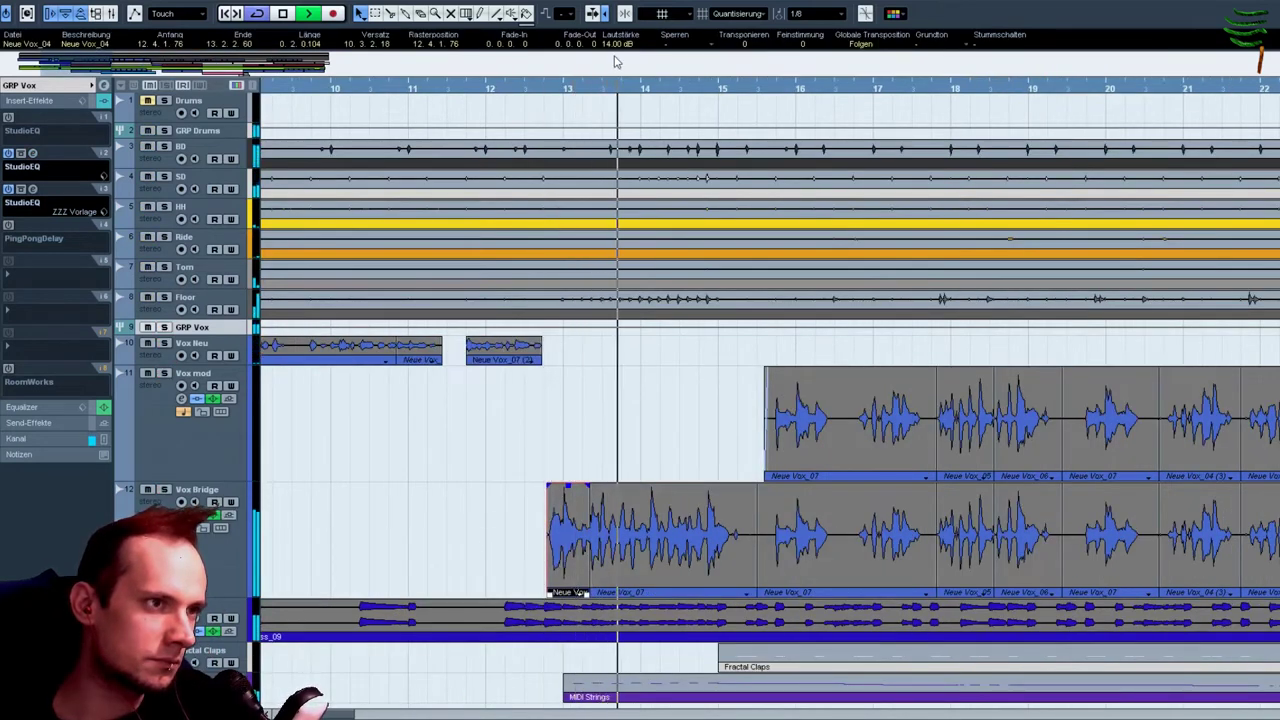
pyautogui.click(614, 394)
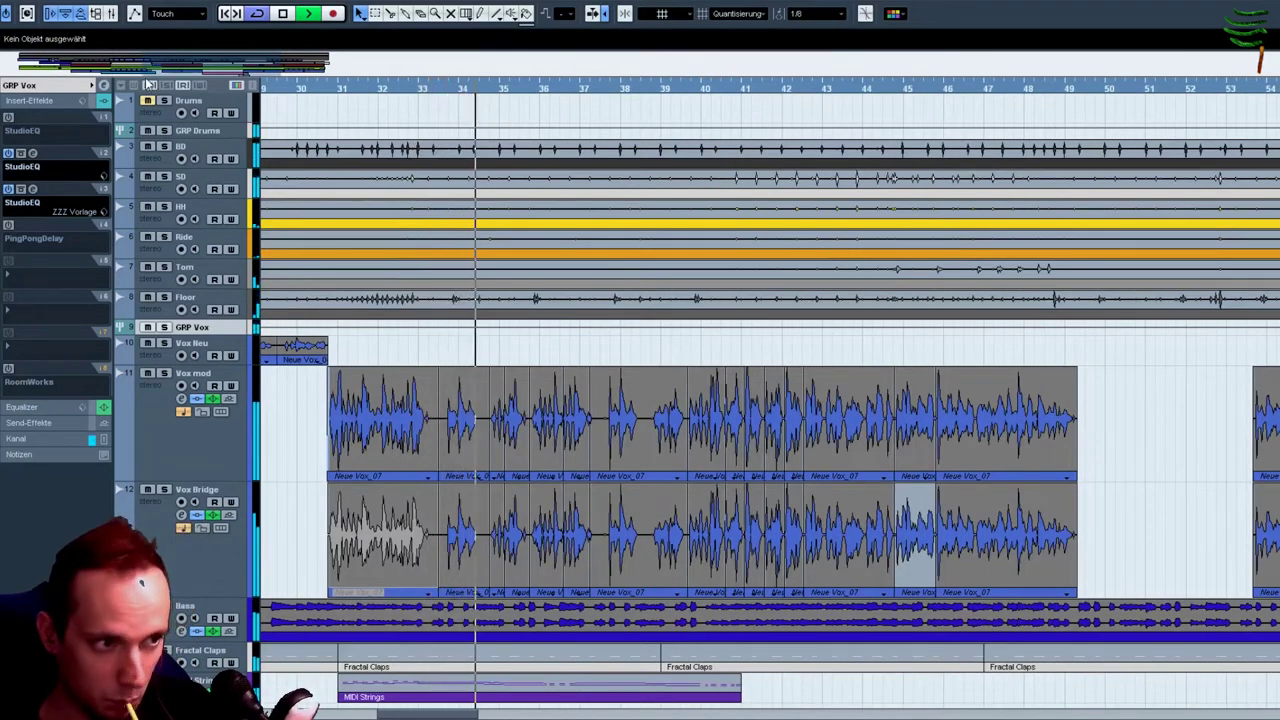
pyautogui.press('h')
pyautogui.press('h')
pyautogui.press('h')
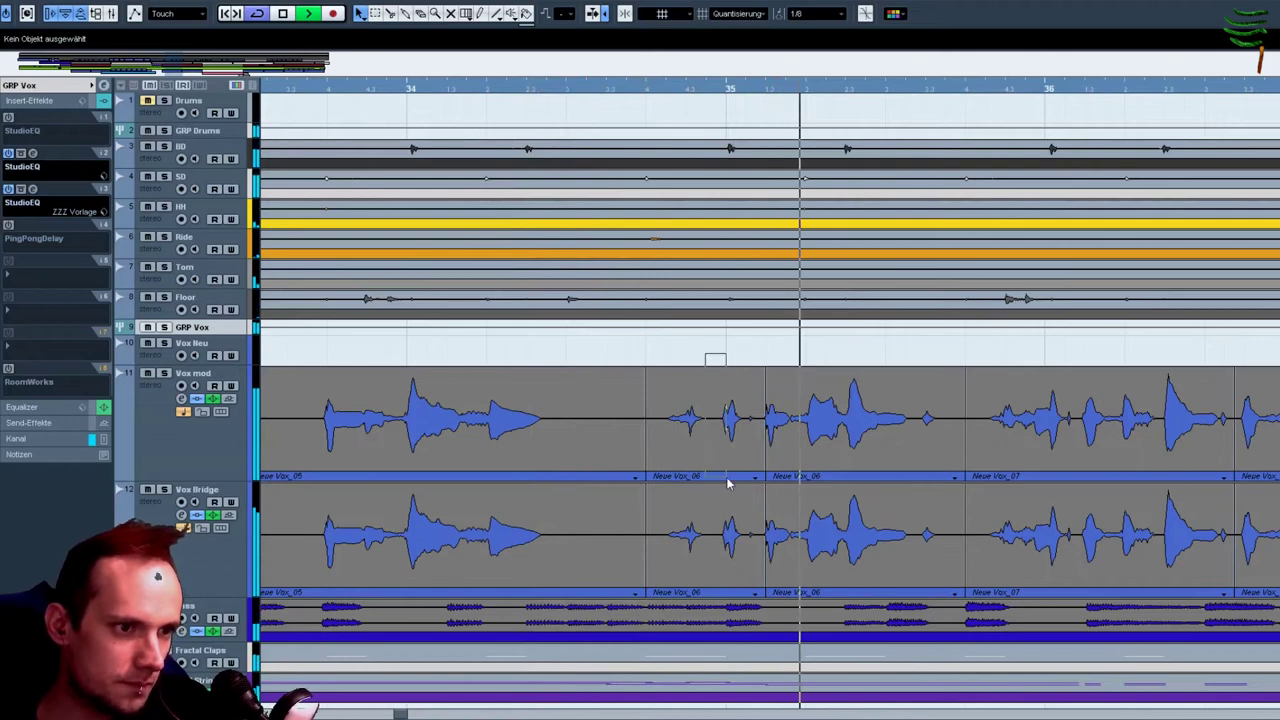
pyautogui.click(716, 552)
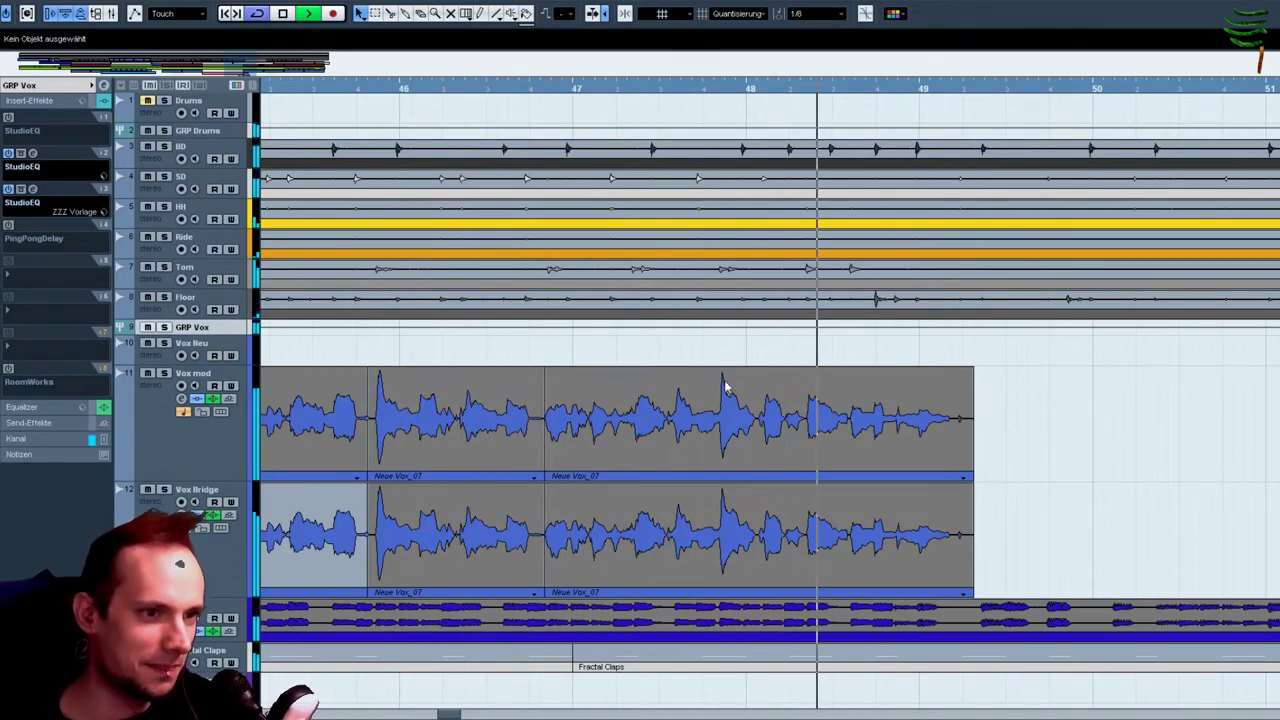
# Listen to the doubled vocal's end around bar 49 and place the playback position between bars 46 and 47.
pyautogui.scroll(-5, 1123, 403)
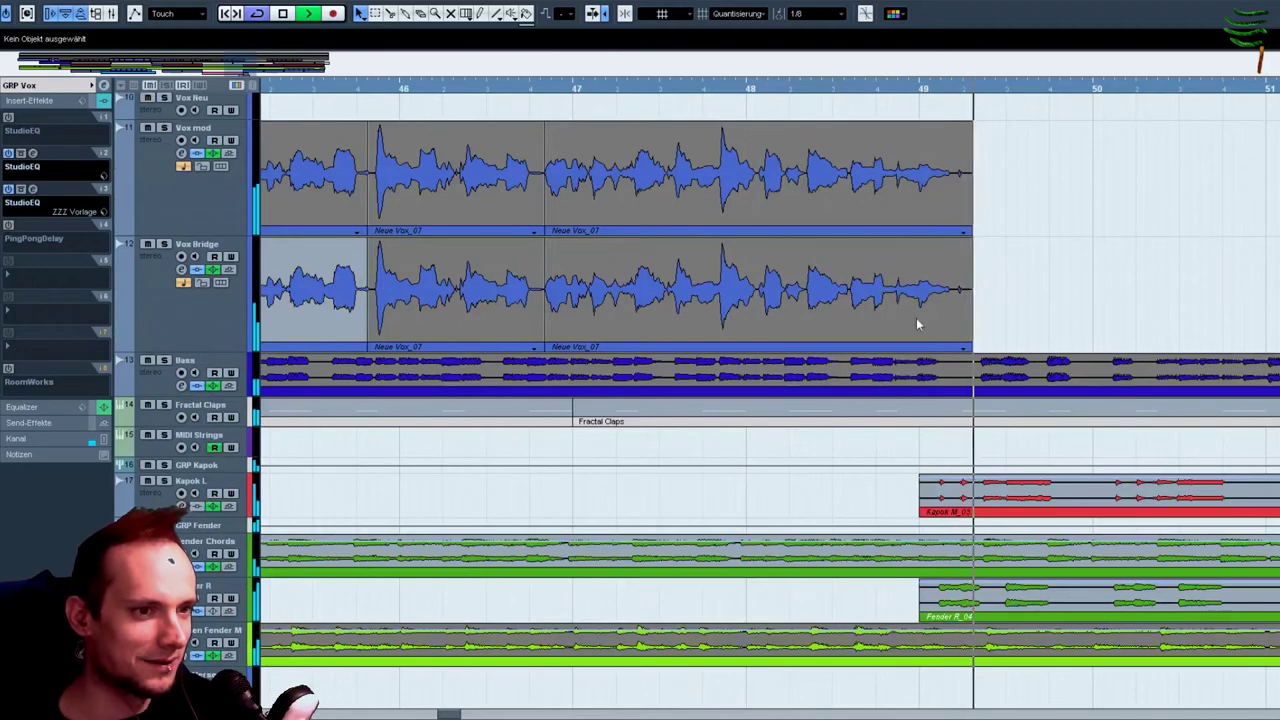
pyautogui.press('g')
pyautogui.press('g')
pyautogui.press('g')
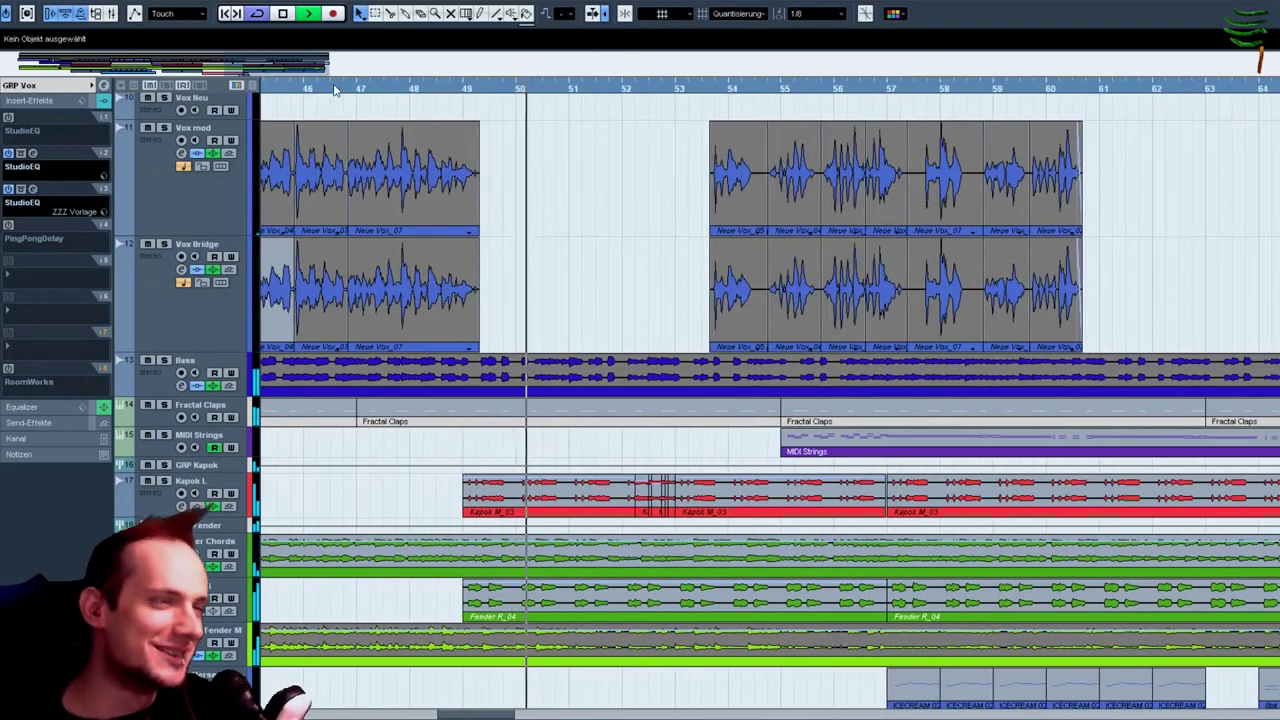
pyautogui.scroll(-4, 560, 172)
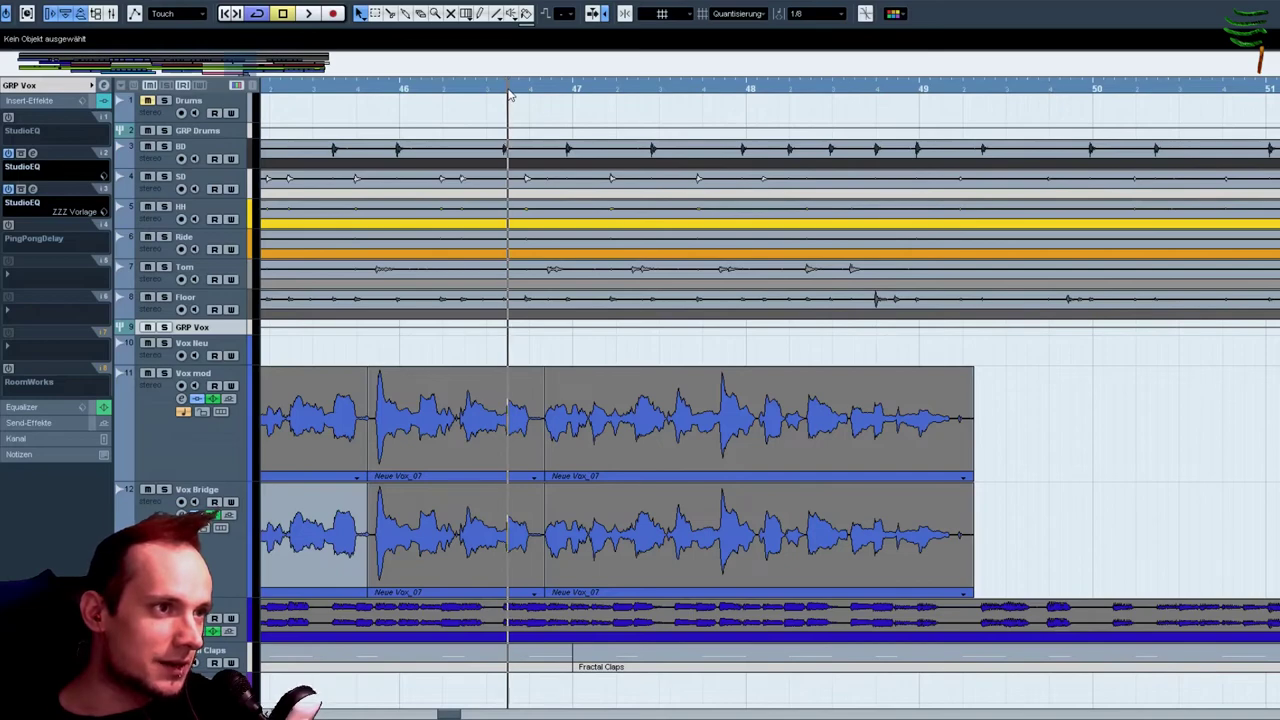
pyautogui.click(401, 96)
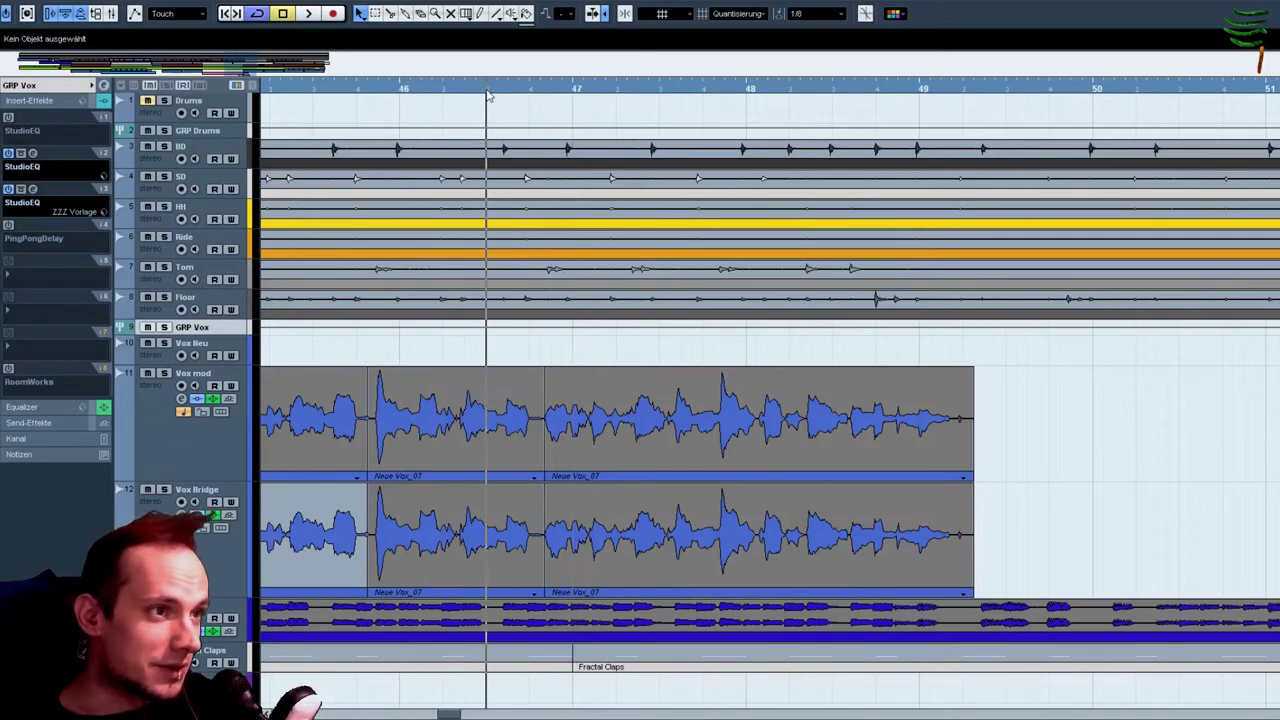
pyautogui.click(502, 94)
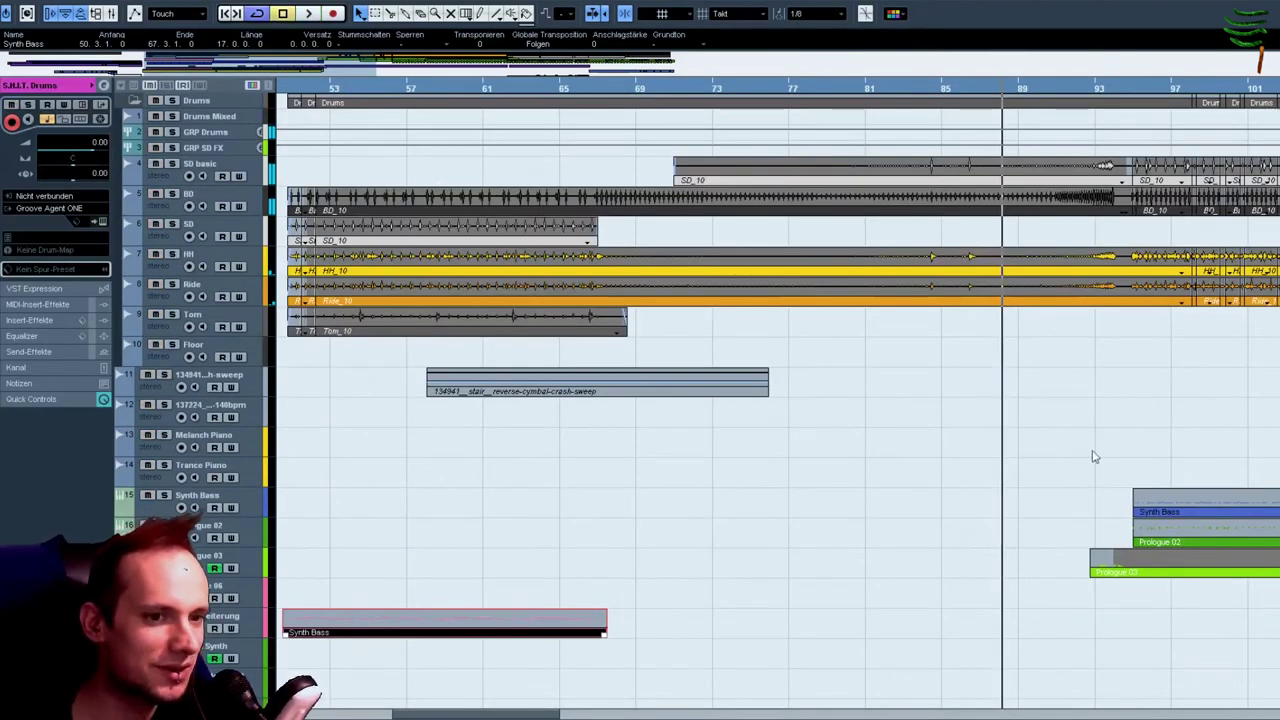
# Play the section from bar 93, where the Prologue 03 clip and the neighbouring Synth Bass part begin.
pyautogui.scroll(-5, 1093, 457)
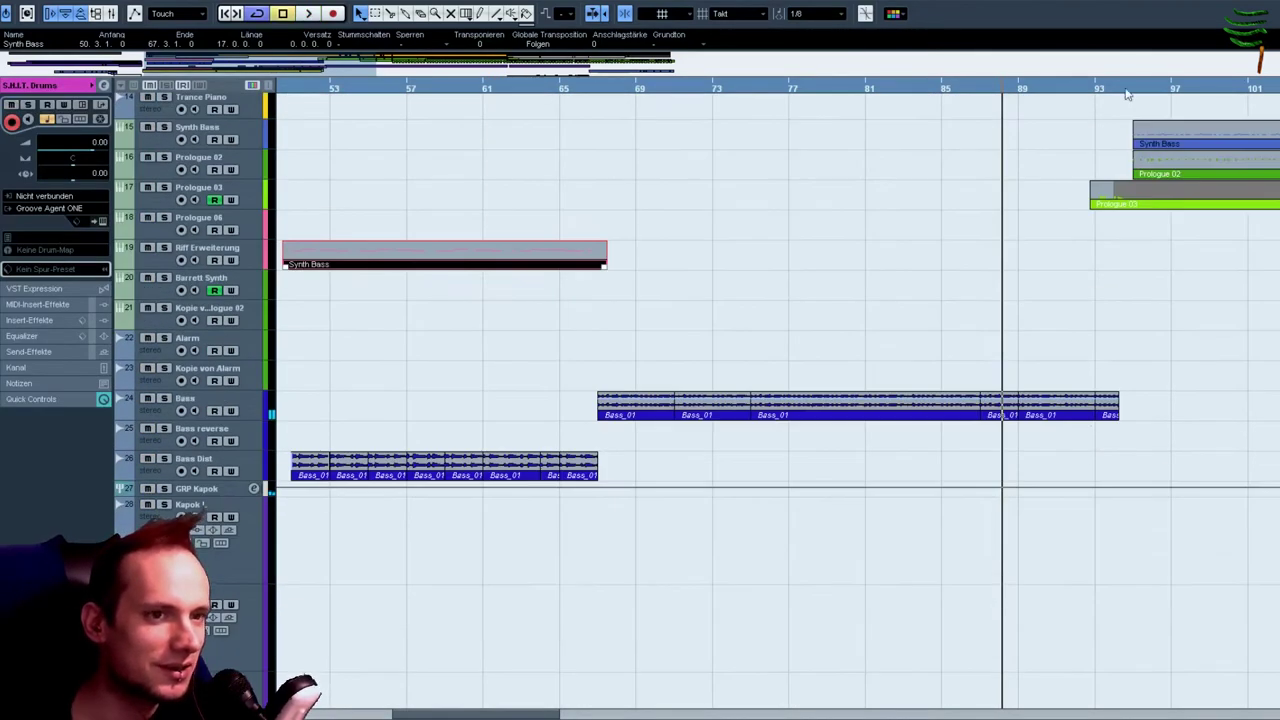
pyautogui.click(1097, 91)
pyautogui.press('space')
pyautogui.scroll(2, 757, 274)
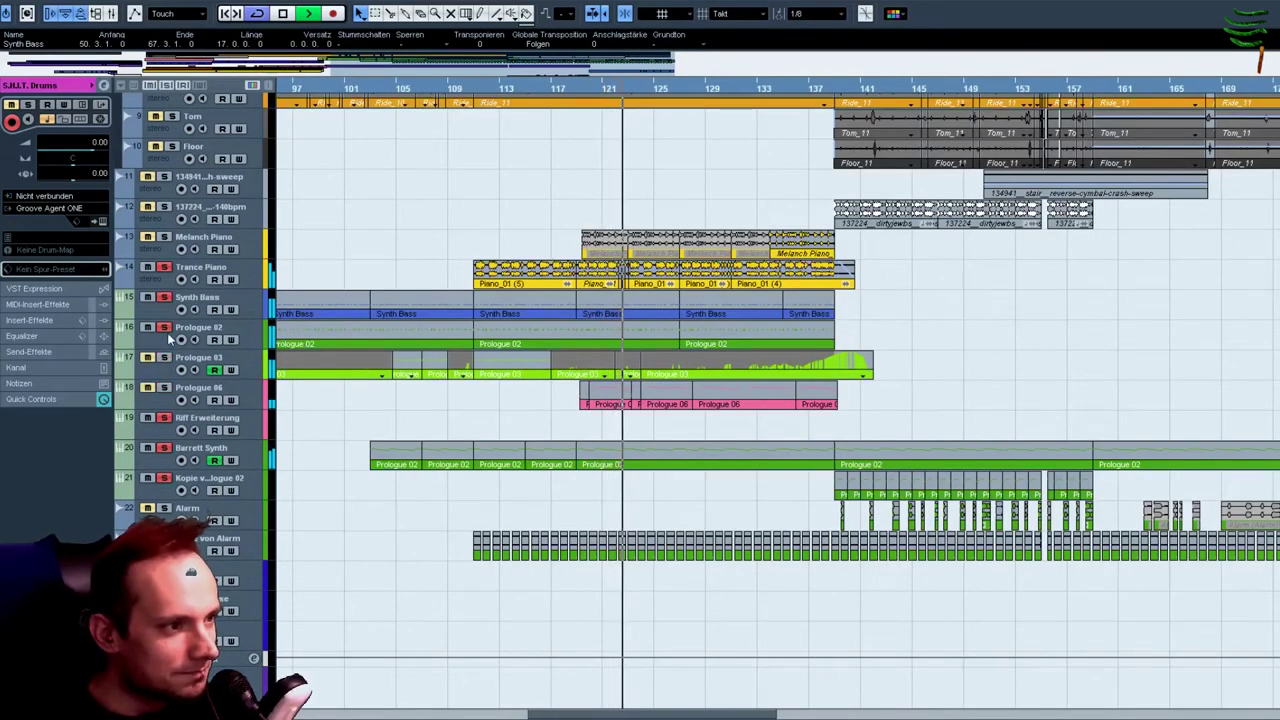
# Narrow the solo from the piano and synth tracks to Riff Erweiterung, Barrett Synth and the Prologue 02 copy during playback.
pyautogui.click(168, 267)
pyautogui.click(166, 268)
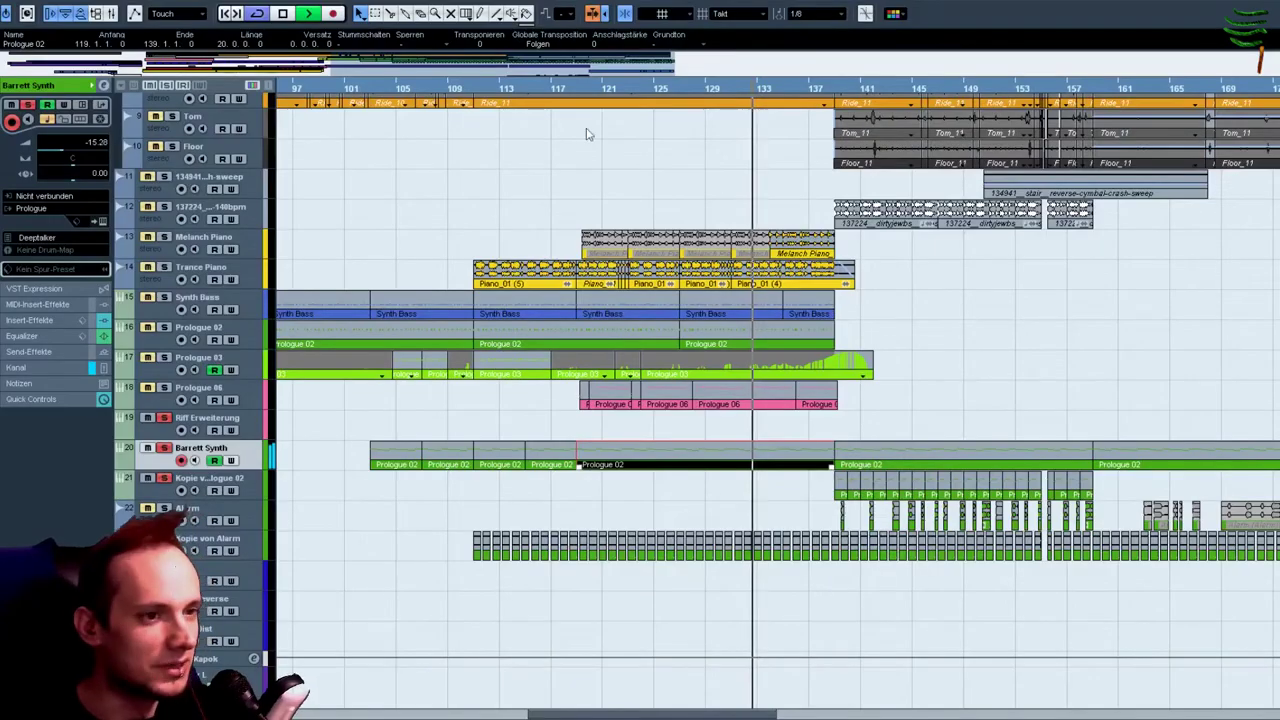
pyautogui.click(614, 197)
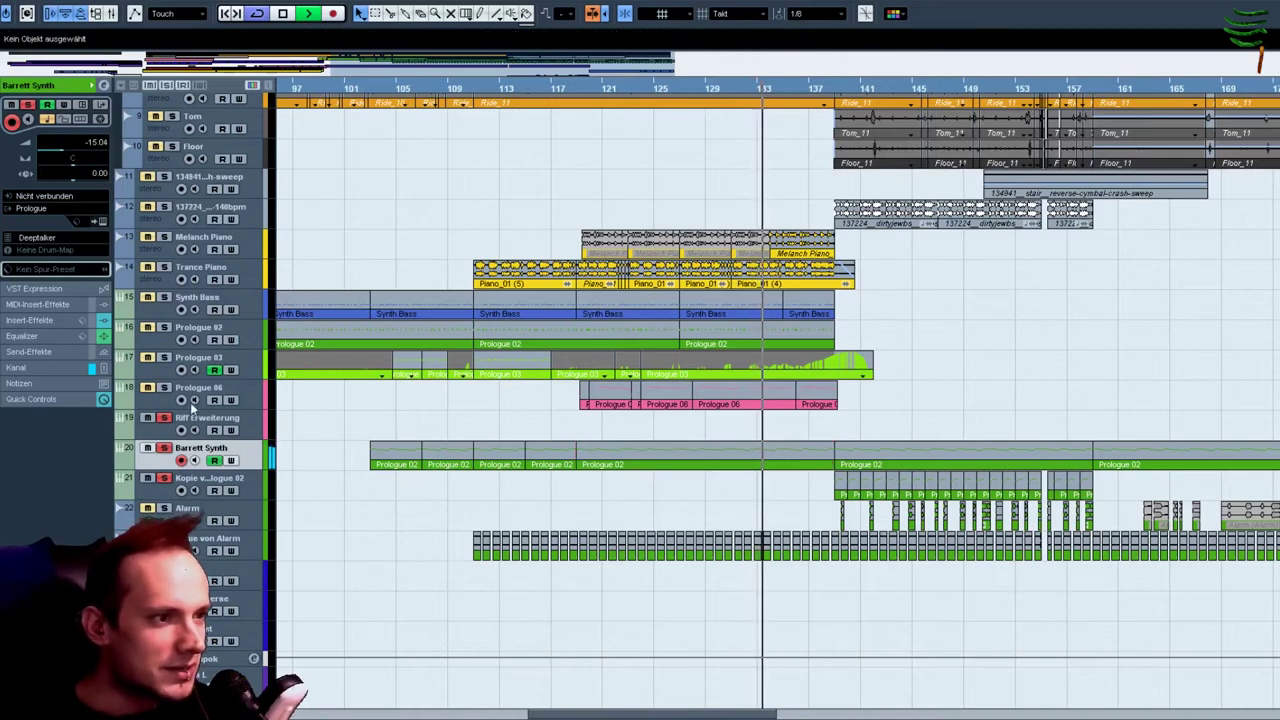
pyautogui.click(157, 417)
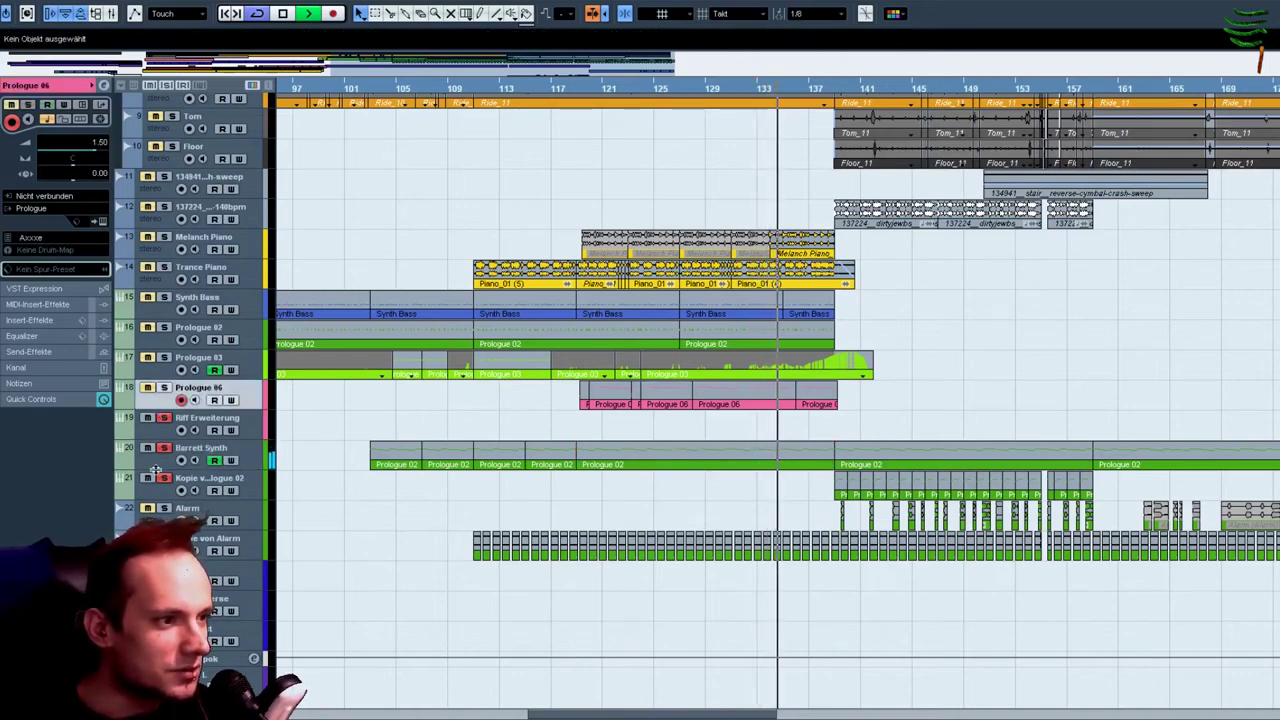
# Listen to the soloed Dance Kapok L and R tracks around bar 148 and look through the arrangement's other clips.
pyautogui.press('Down')
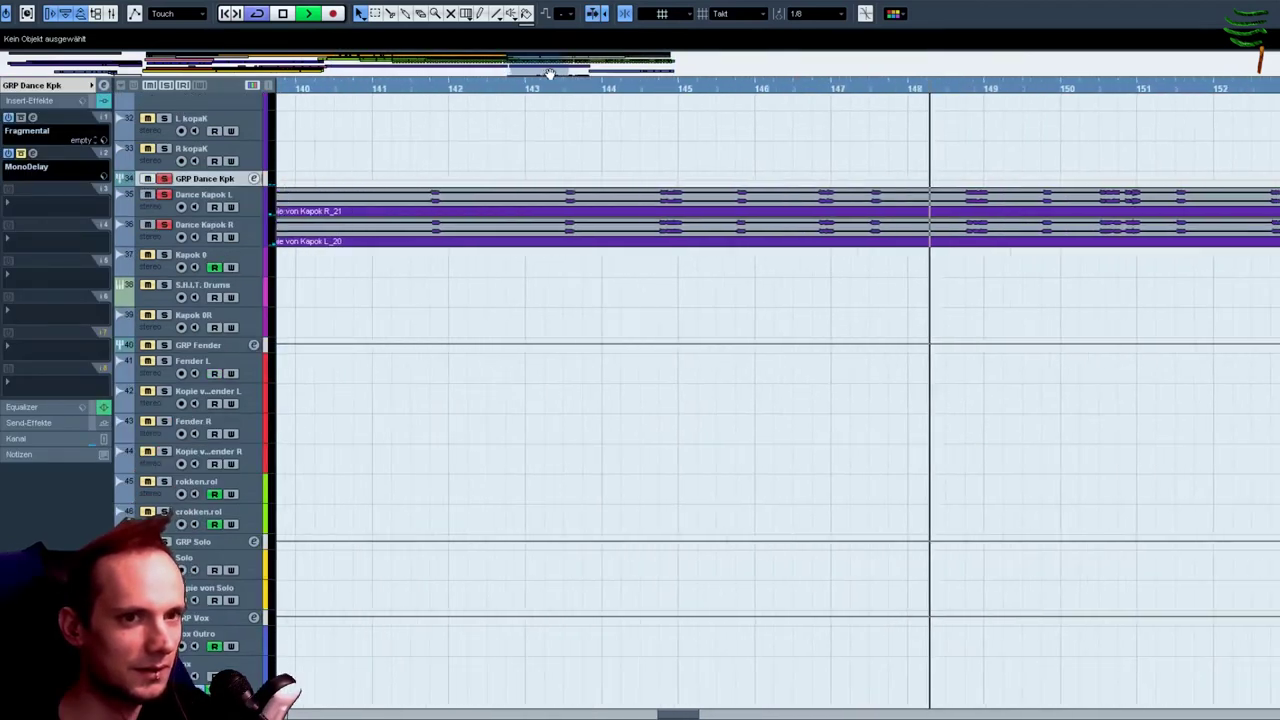
pyautogui.moveTo(549, 74); pyautogui.dragTo(566, 74)
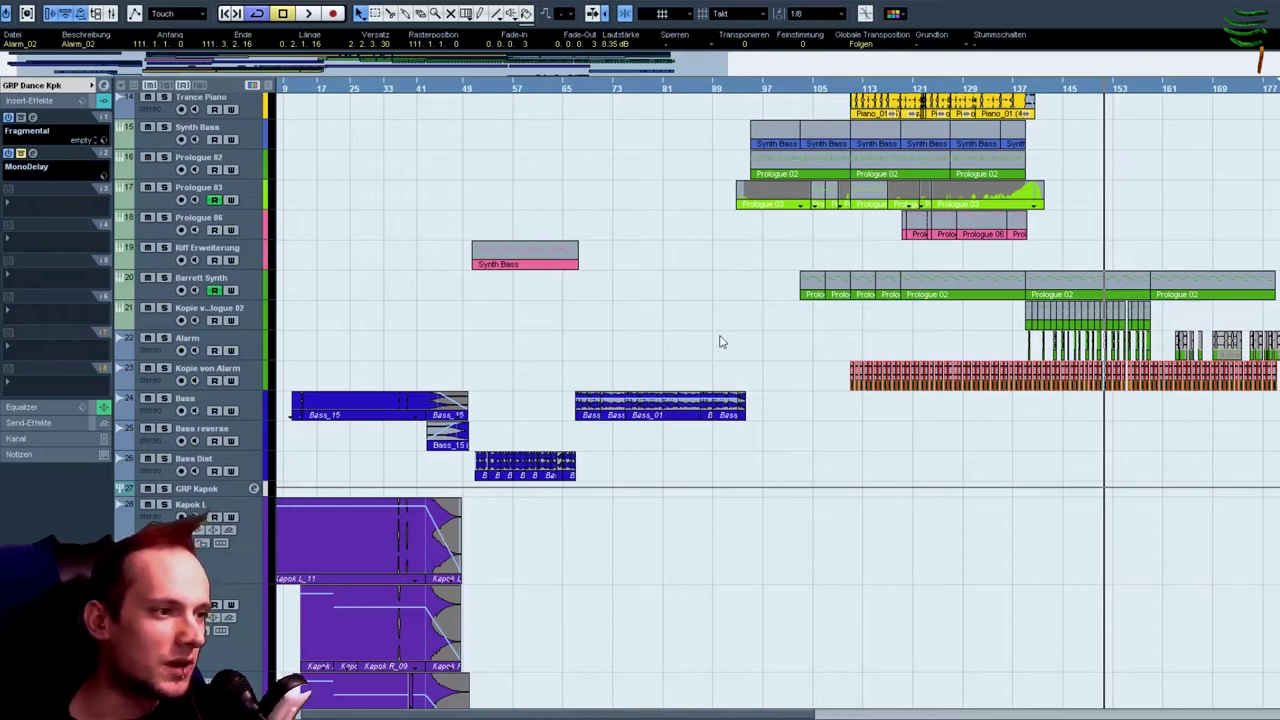
pyautogui.click(220, 555)
pyautogui.scroll(-3, 220, 555)
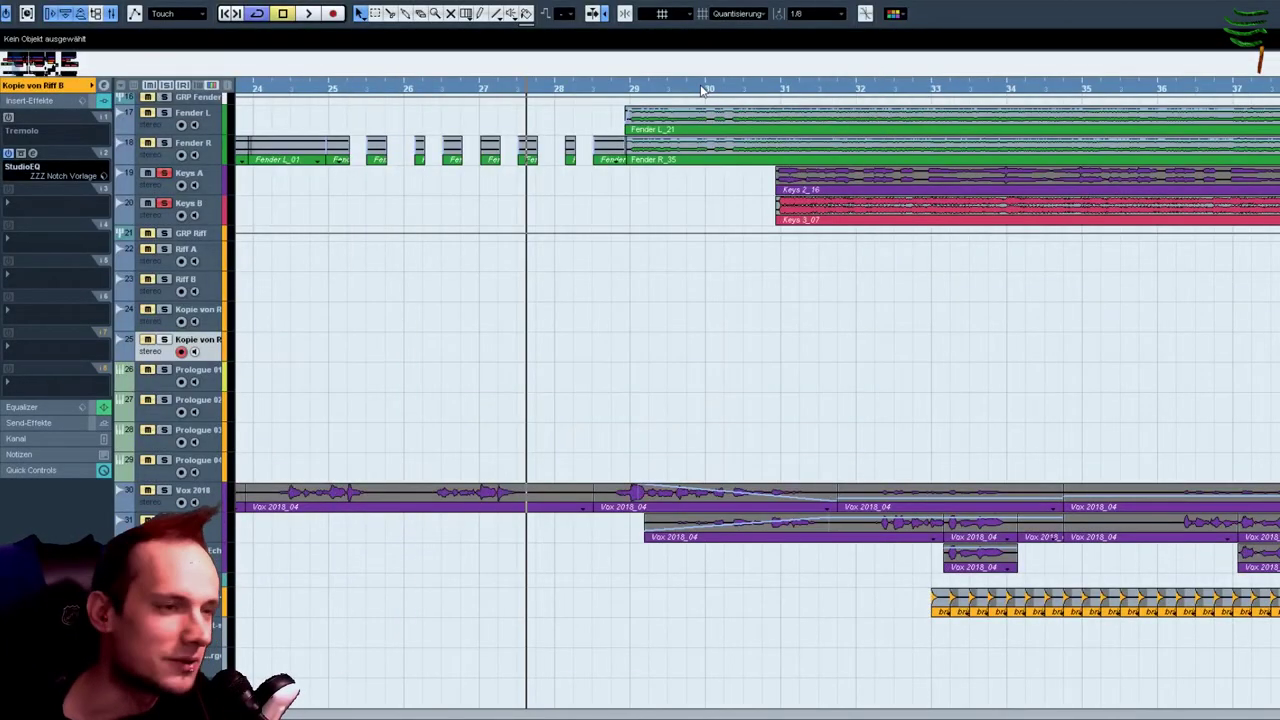
# Play the soloed Keys A and Keys B tracks from about bar 30 and look over the whole arrangement.
pyautogui.click(703, 90)
pyautogui.press('space')
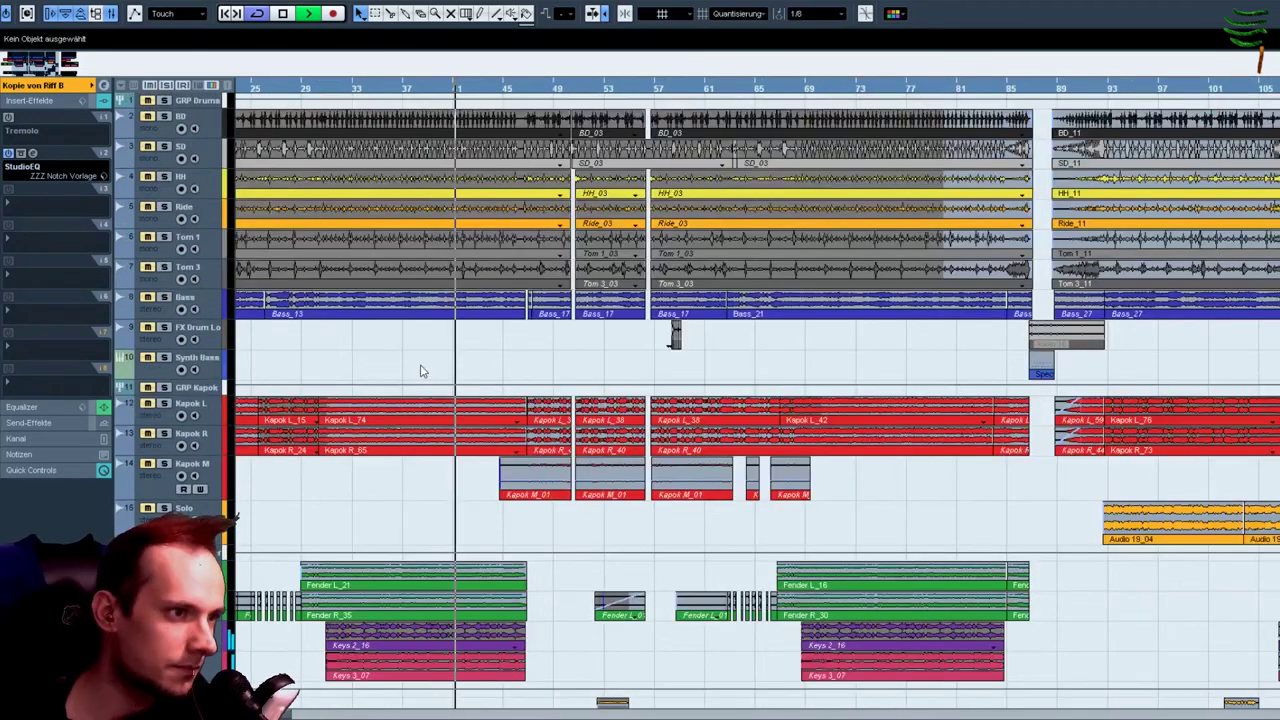
pyautogui.scroll(-4, 421, 366)
pyautogui.scroll(-4, 424, 362)
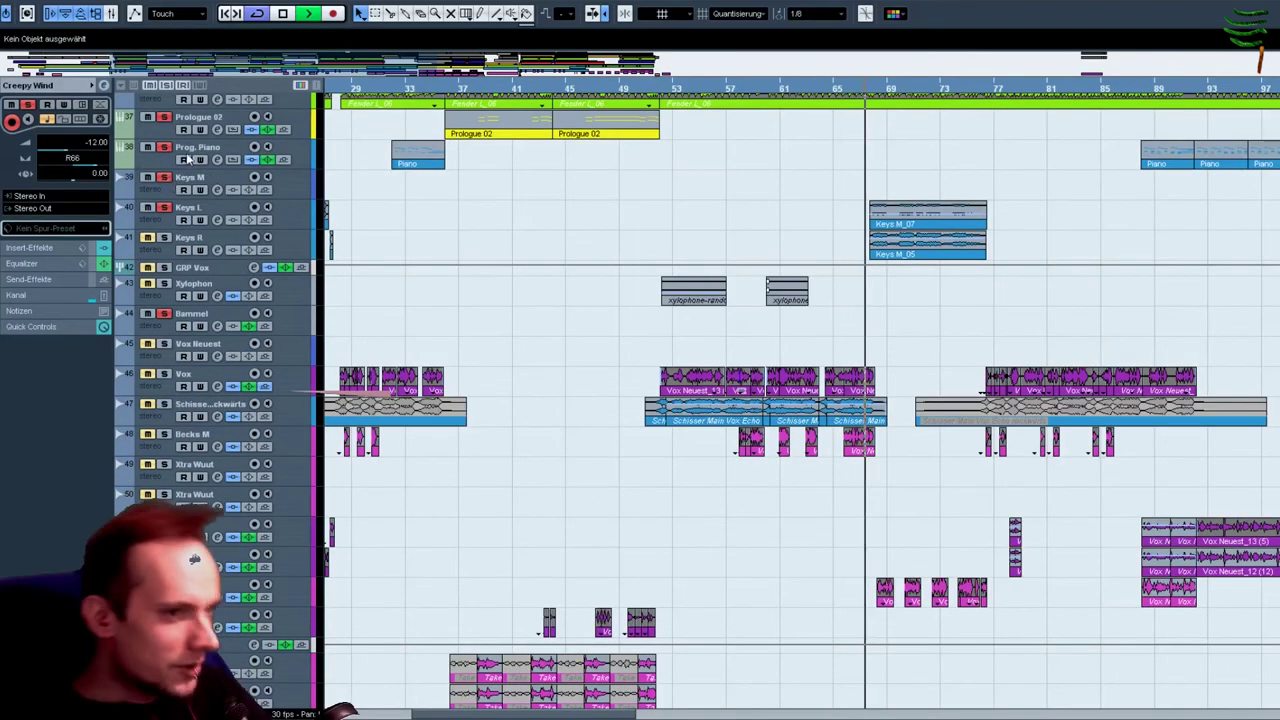
# Listen to the Ref Riff #37 track around bar 125 with its insert effects shown.
pyautogui.scroll(5, 617, 420)
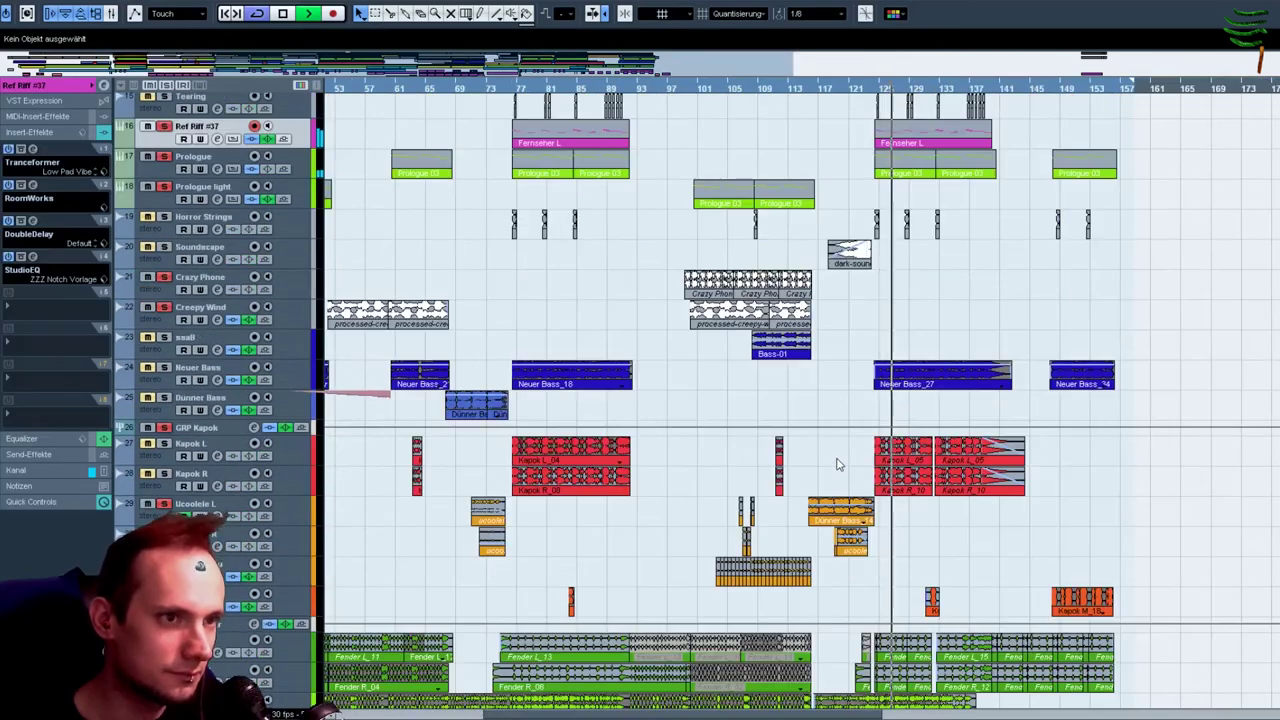
pyautogui.scroll(4, 837, 463)
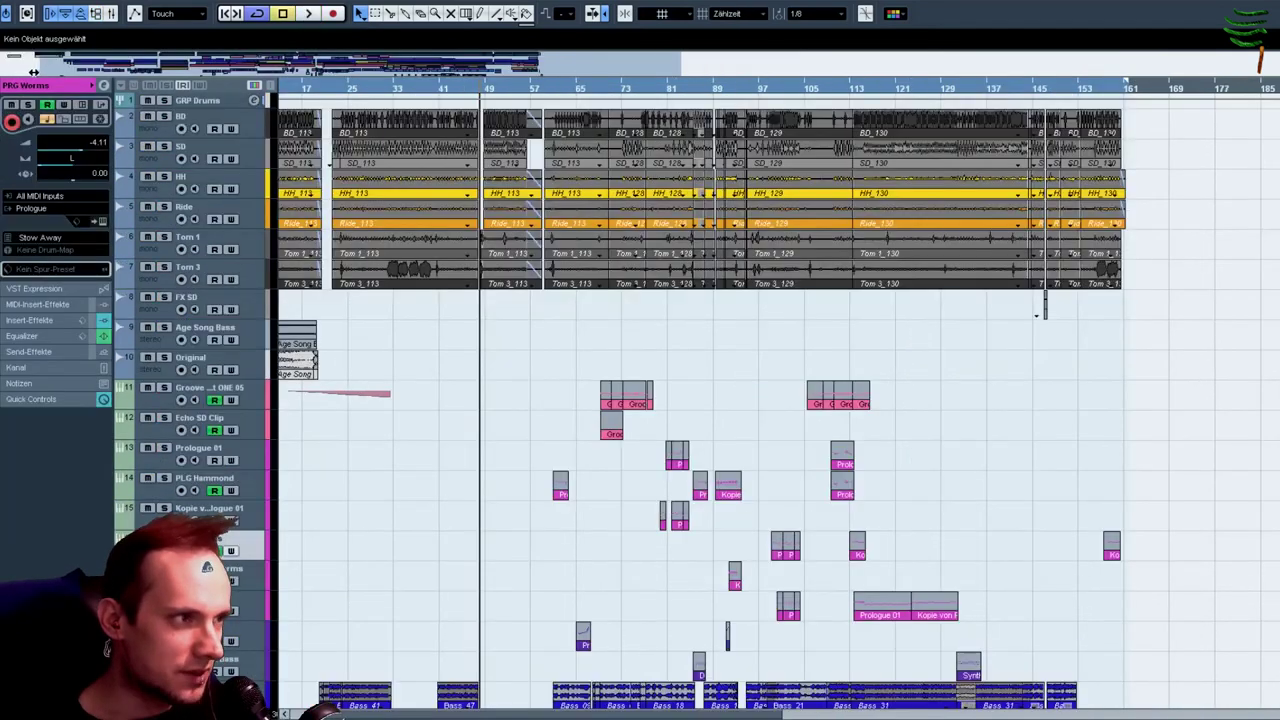
# Listen to the song around bar 110 and look over its Fake A-Gitte, Kapok and Fender guitar tracks.
pyautogui.moveTo(388, 86); pyautogui.dragTo(382, 94)
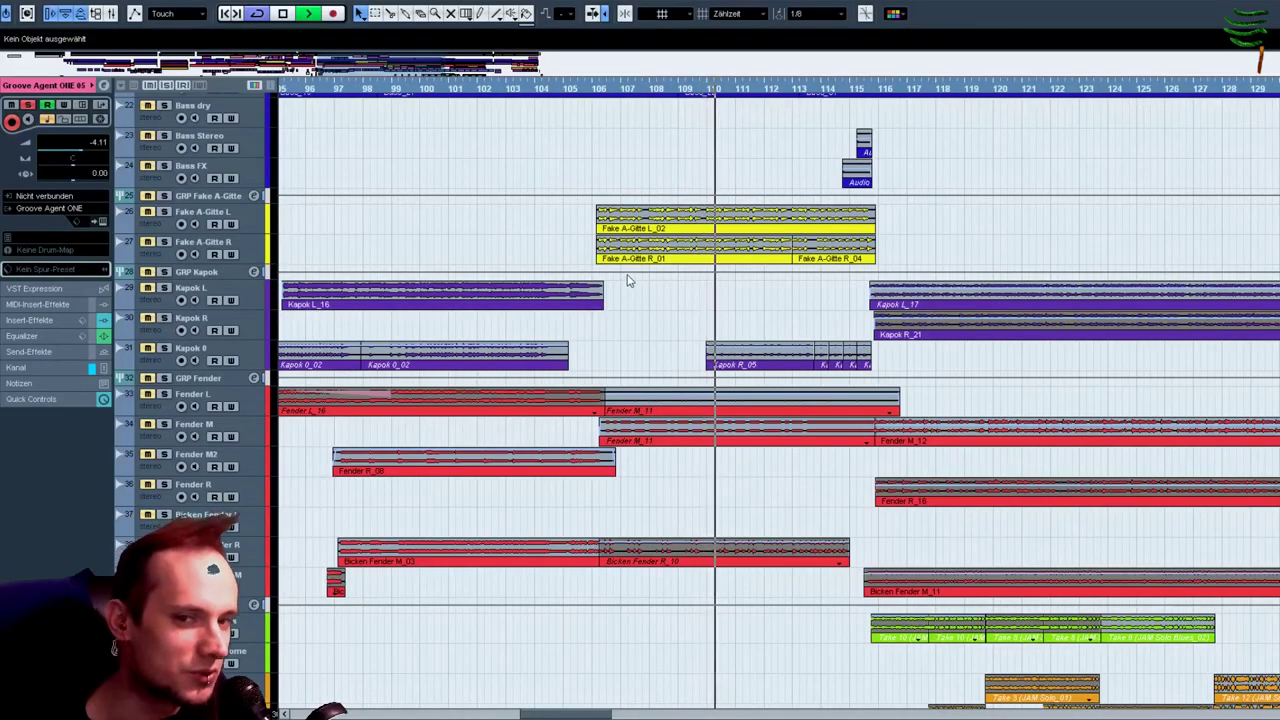
pyautogui.scroll(4, 640, 289)
pyautogui.scroll(2, 640, 289)
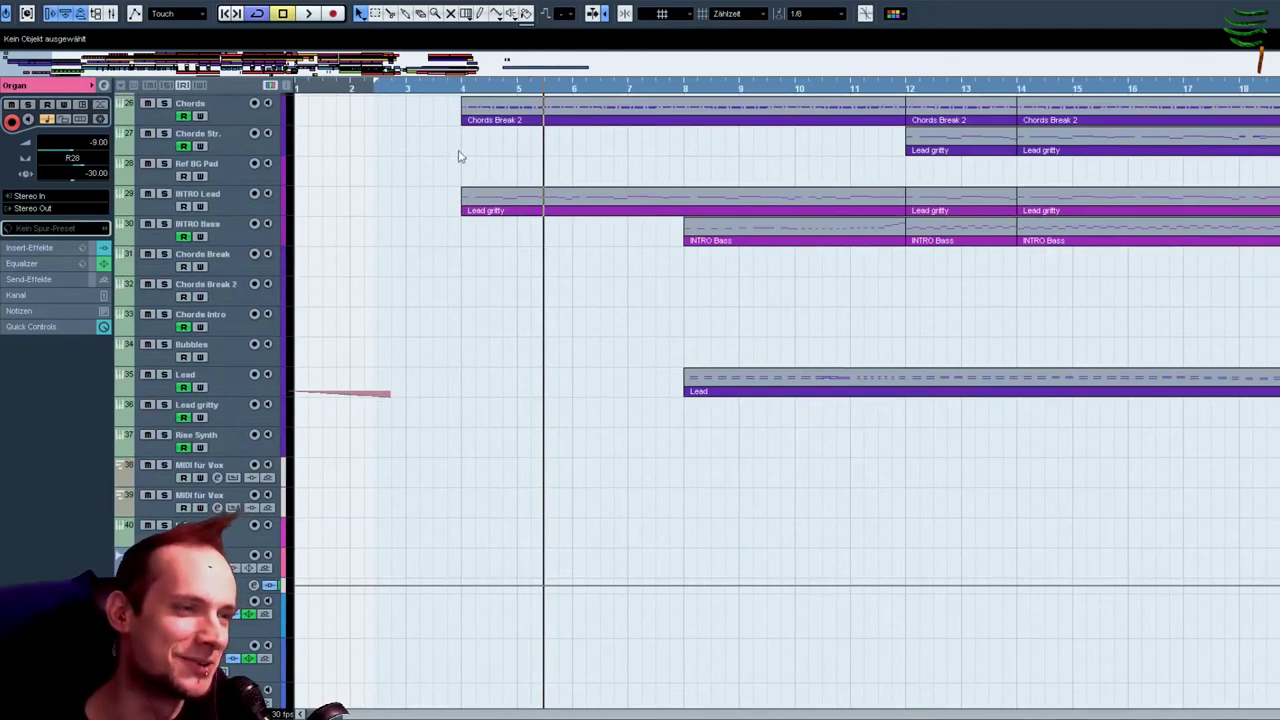
# Look through the next song's arrangement, from the opening Drums and Phone clips to the MIDI für Vox and vocal tracks.
pyautogui.scroll(10, 462, 190)
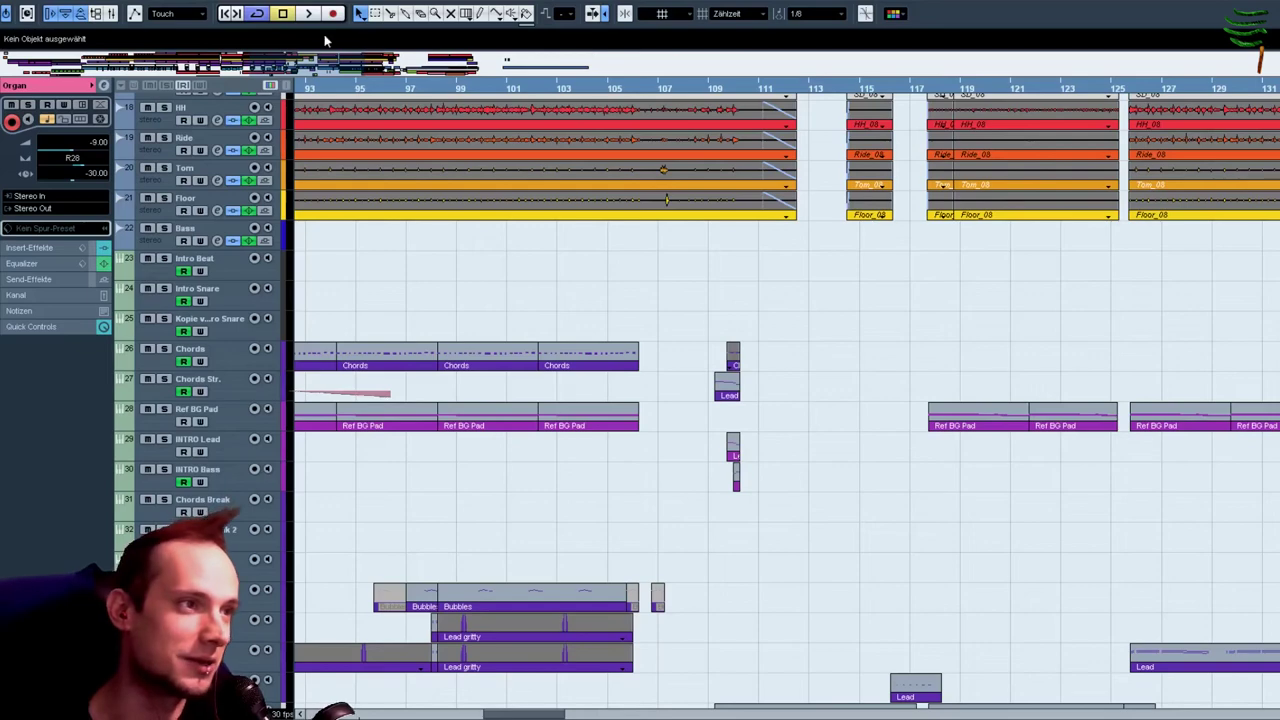
pyautogui.hscroll(-15, 400, 250)
pyautogui.scroll(-10, 411, 286)
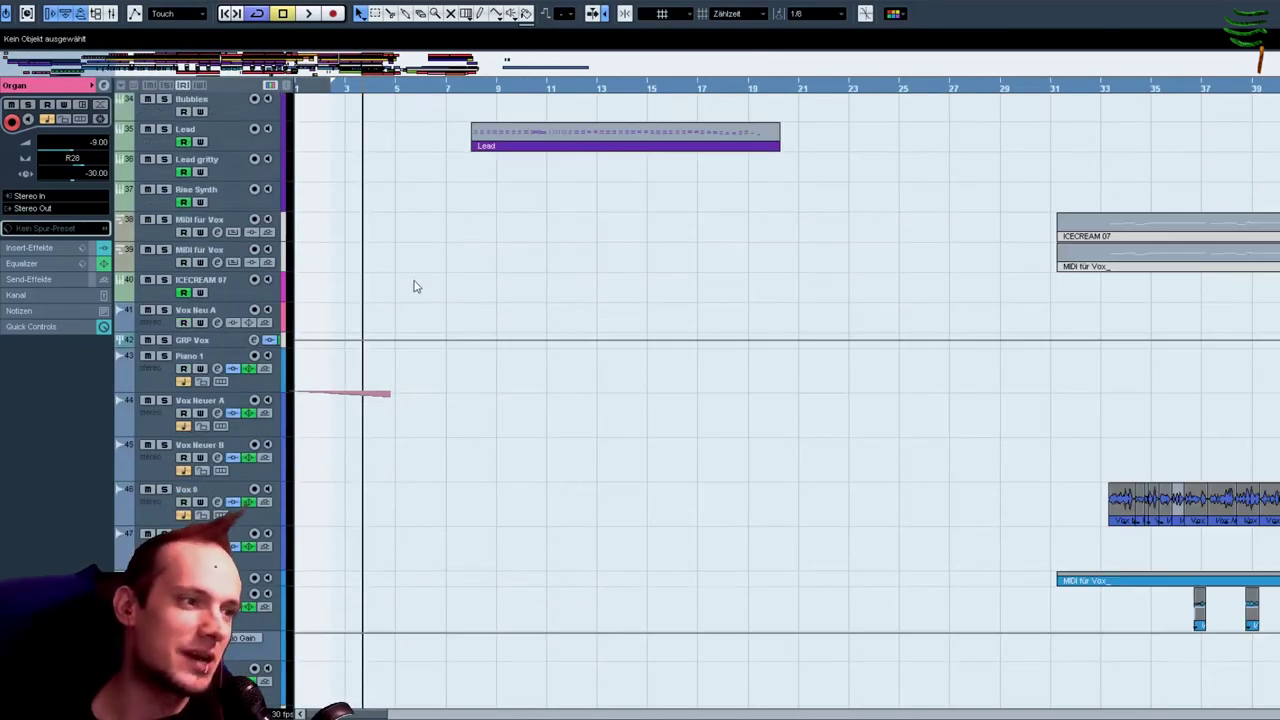
pyautogui.scroll(15, 420, 270)
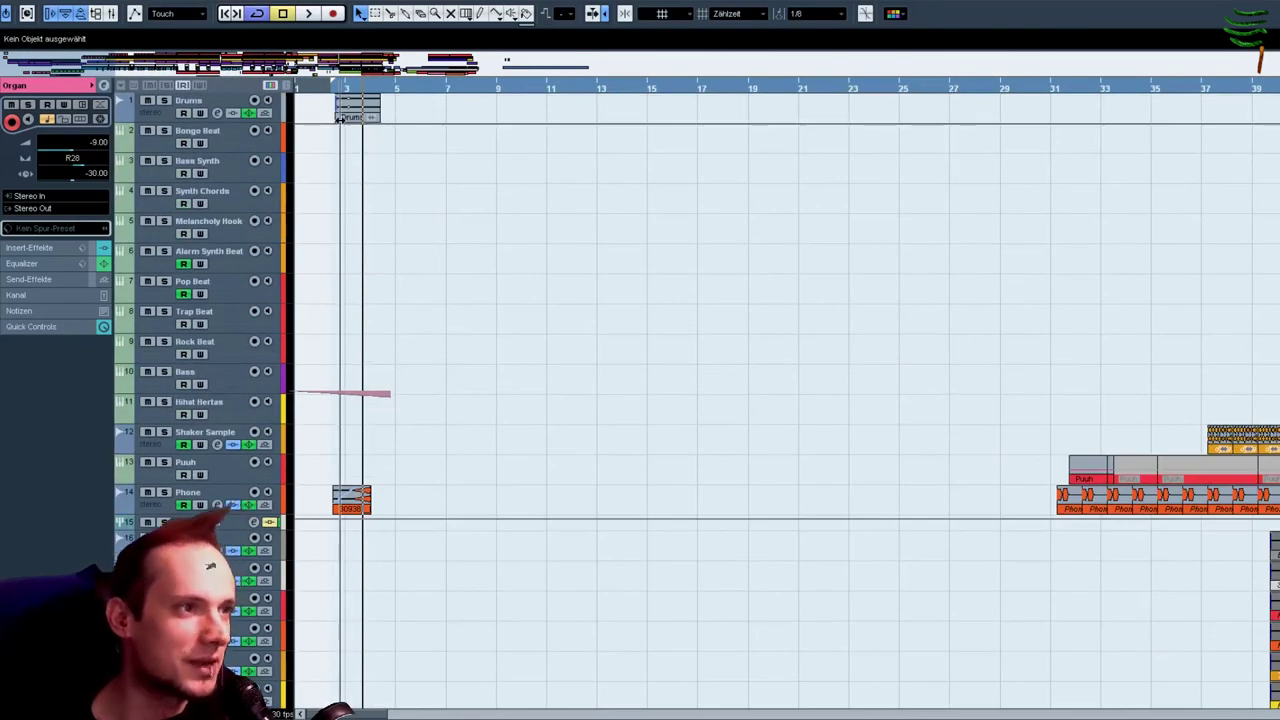
pyautogui.scroll(-6, 420, 160)
pyautogui.press('space')
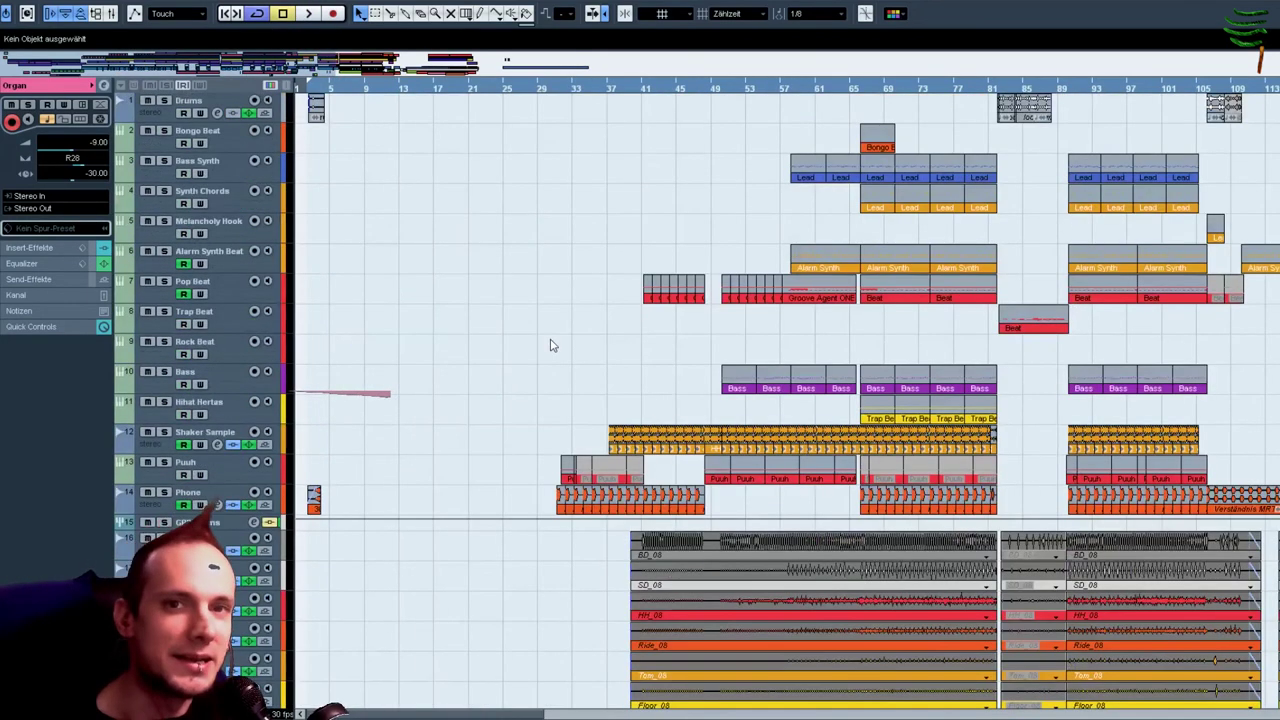
# Play the song from about bar 3 and examine its chord, lead, MIDI für Vox and vocal clips.
pyautogui.click(311, 87)
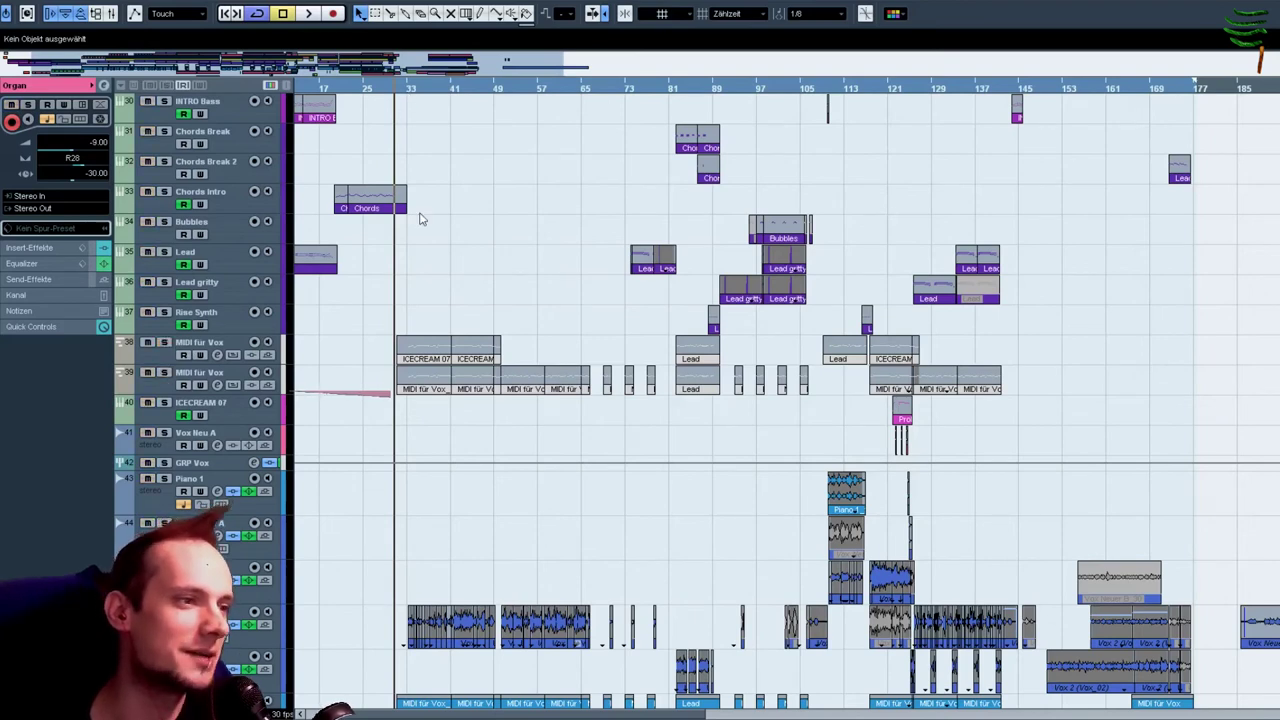
pyautogui.scroll(-4, 383, 256)
pyautogui.scroll(8, 383, 252)
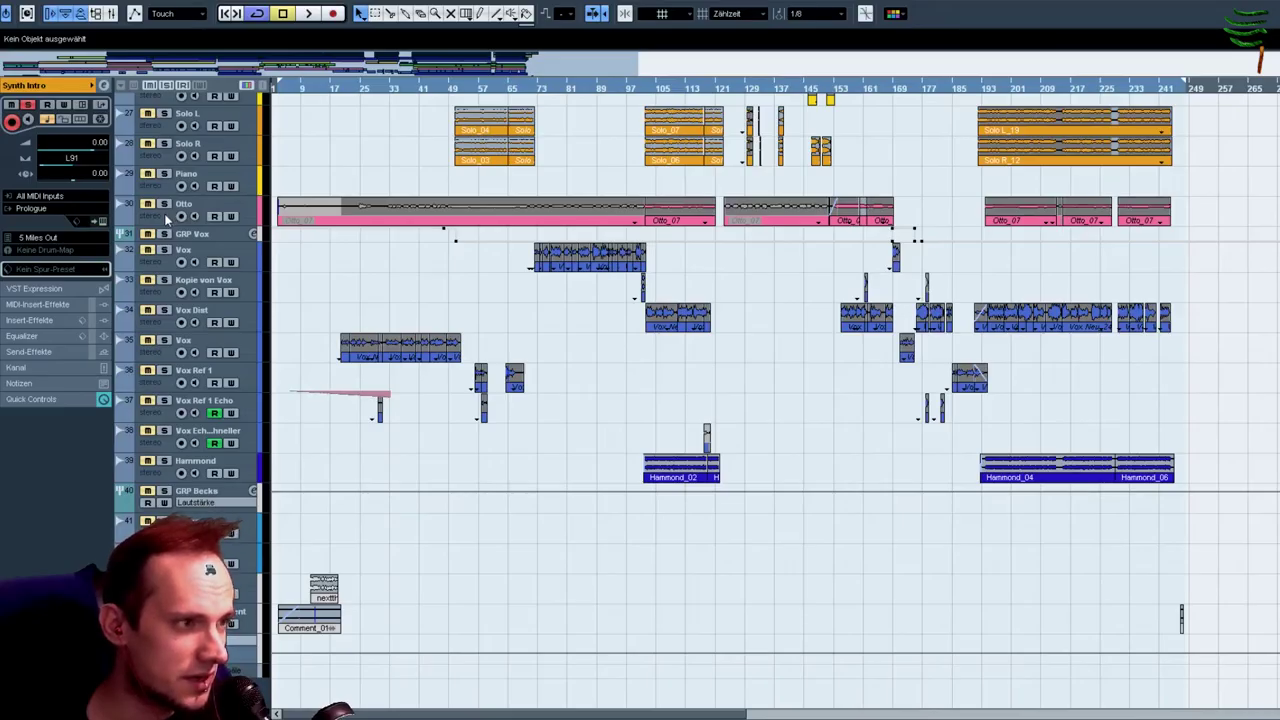
# Solo the Otto track and listen to the song's later section from about bar 187.
pyautogui.click(165, 205)
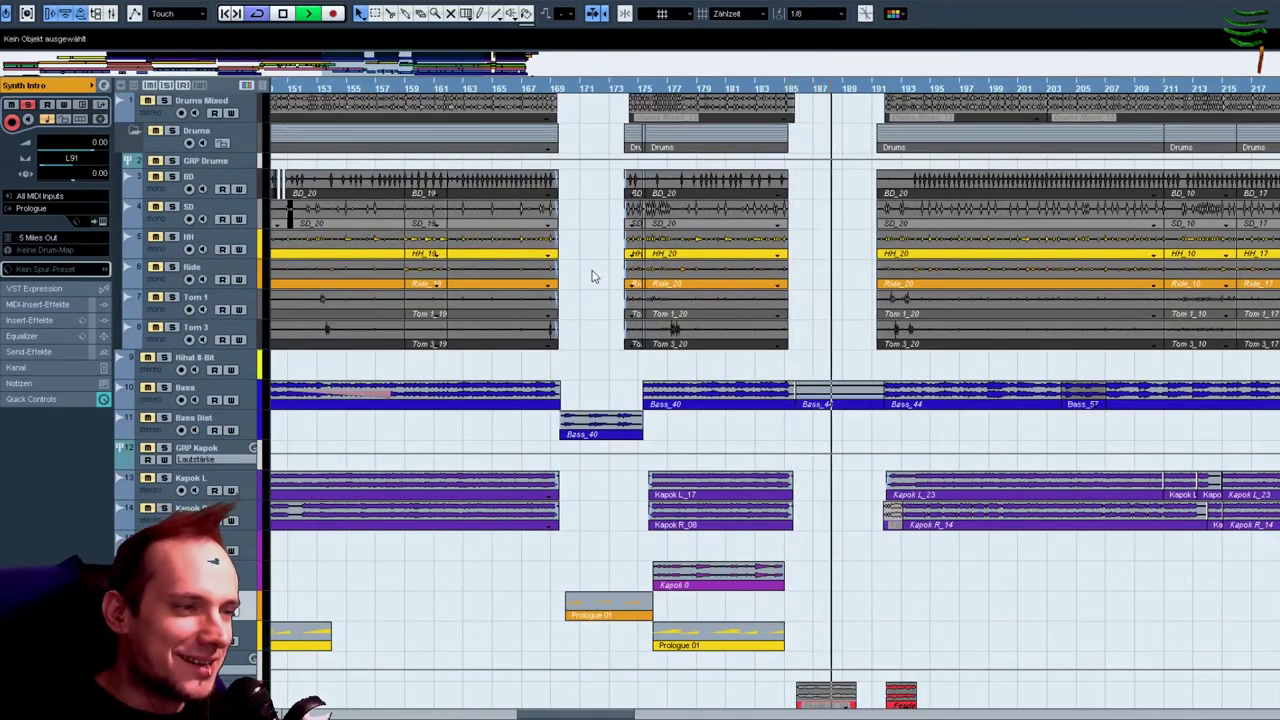
pyautogui.moveTo(383, 75); pyautogui.dragTo(461, 68)
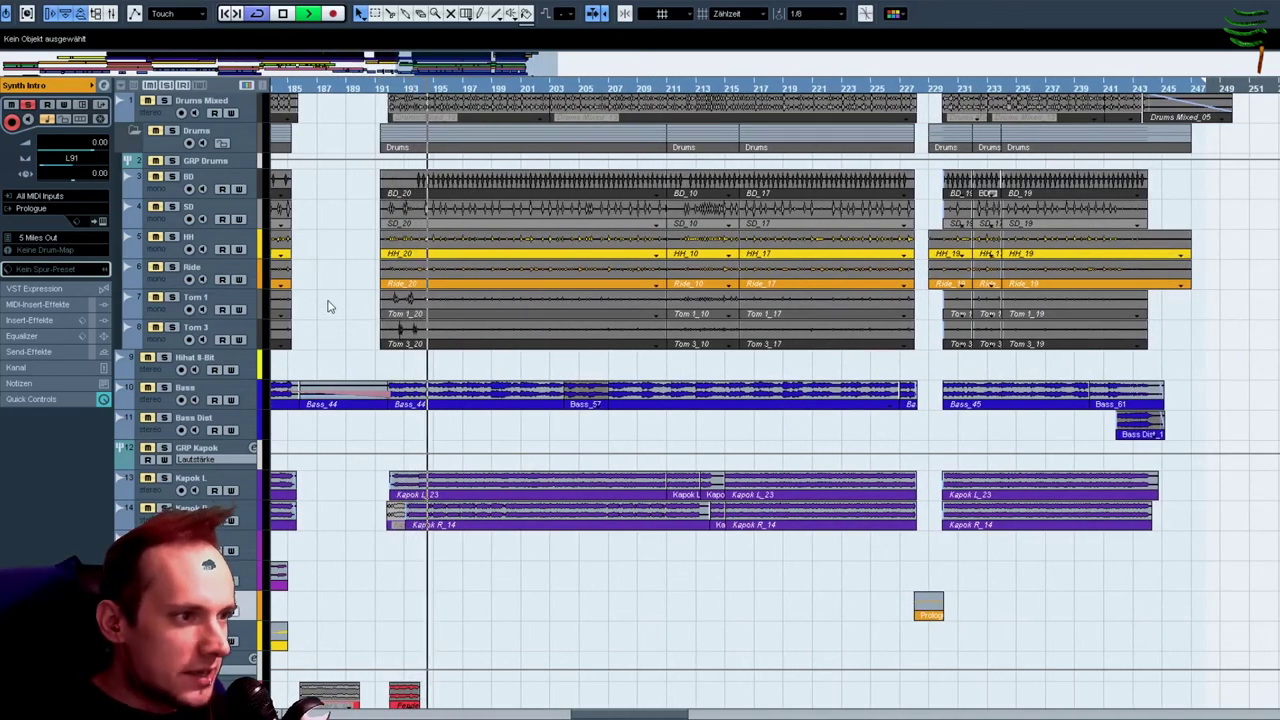
pyautogui.scroll(-5, 330, 298)
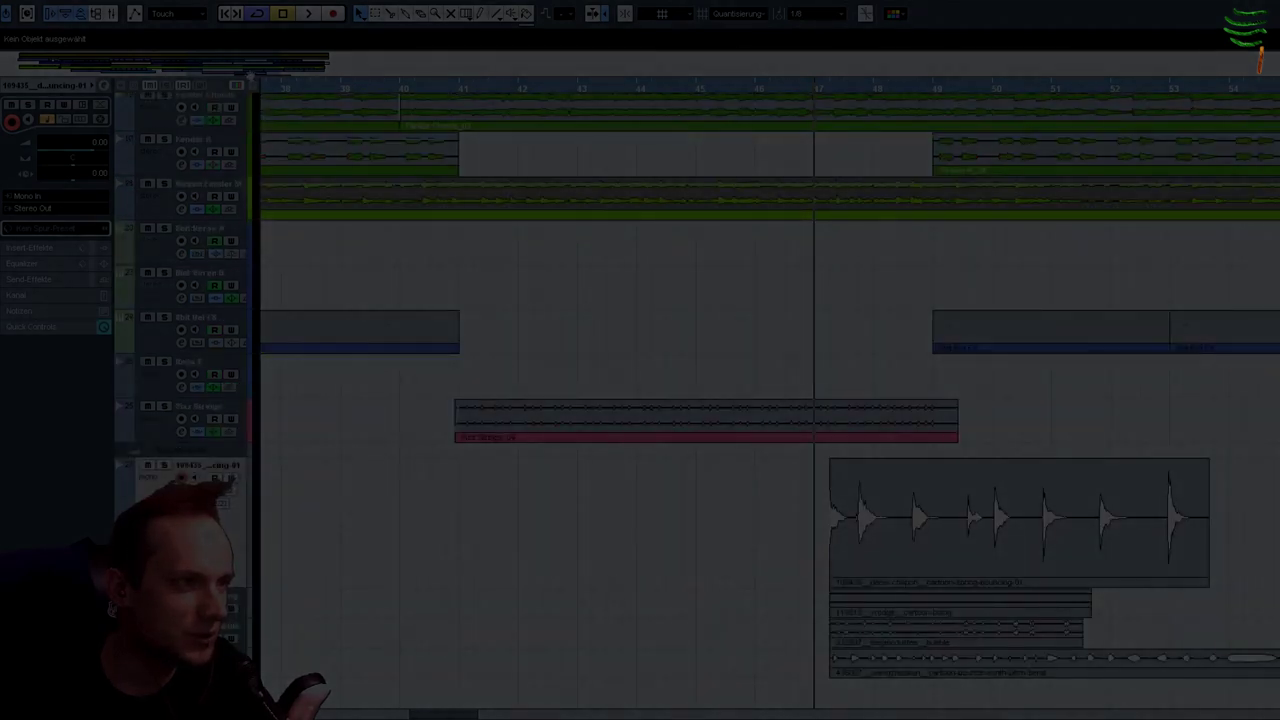
# Look over the audio sample clips that start just after bar 47.
pyautogui.hscroll(5, 768, 400)
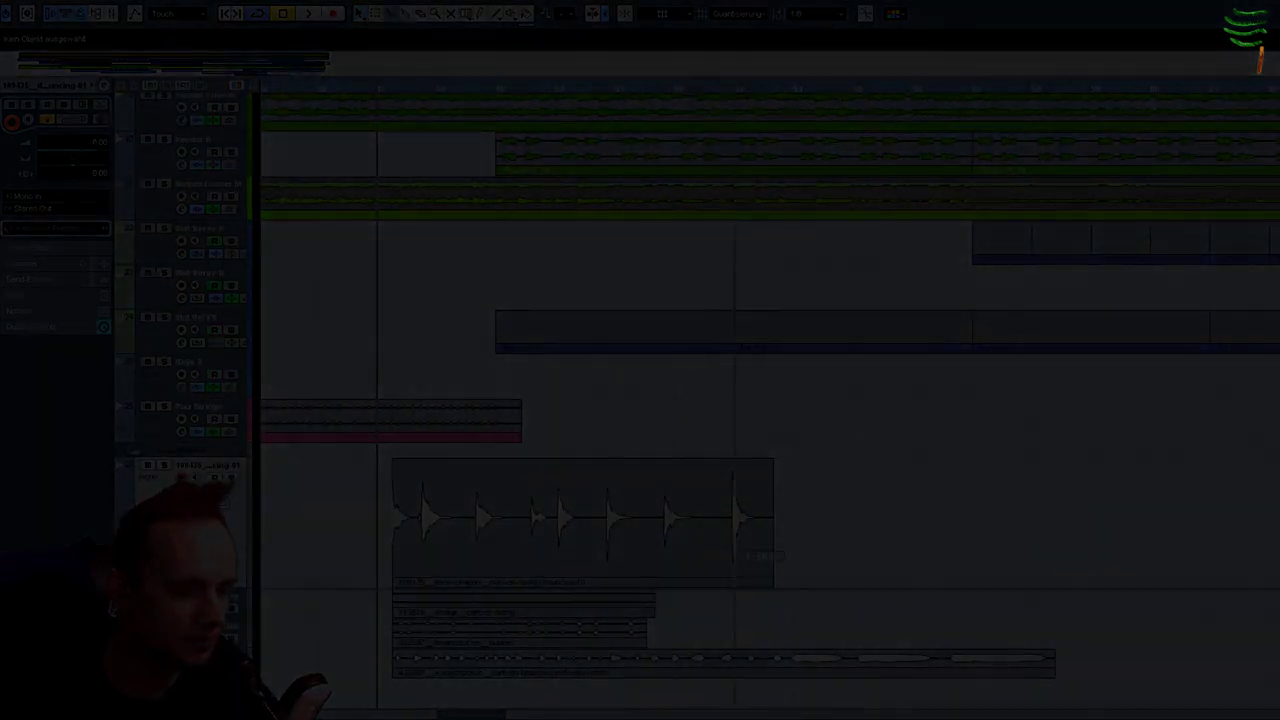